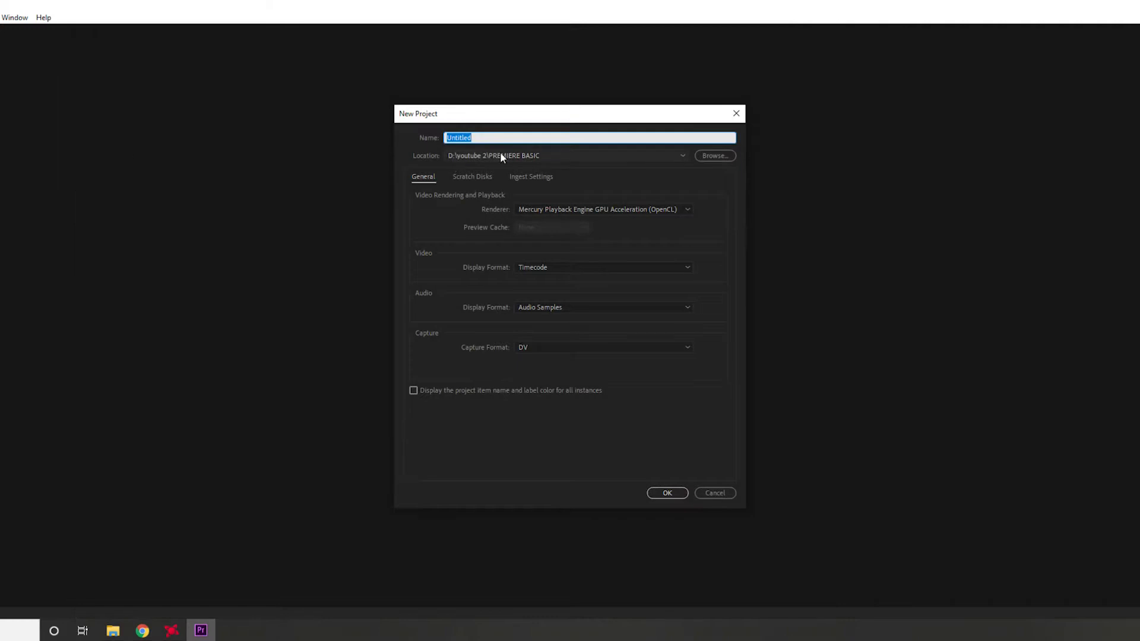
Choose the PREMIERE BASIC folder inside youtube 2 on drive D as the new project's location.
key(Tab)
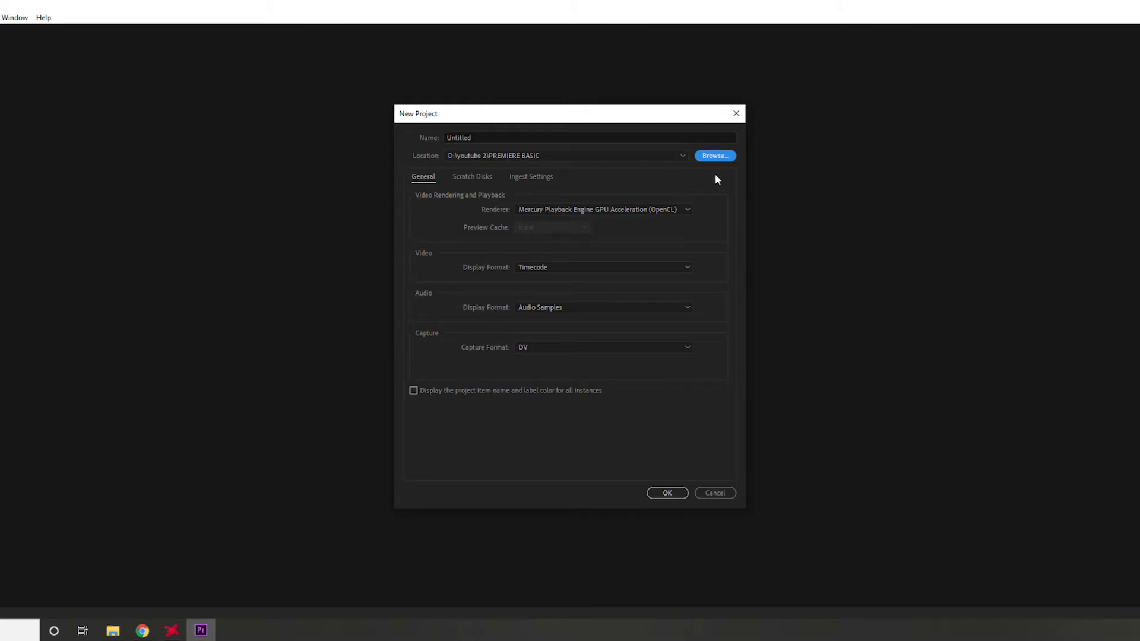
click(708, 156)
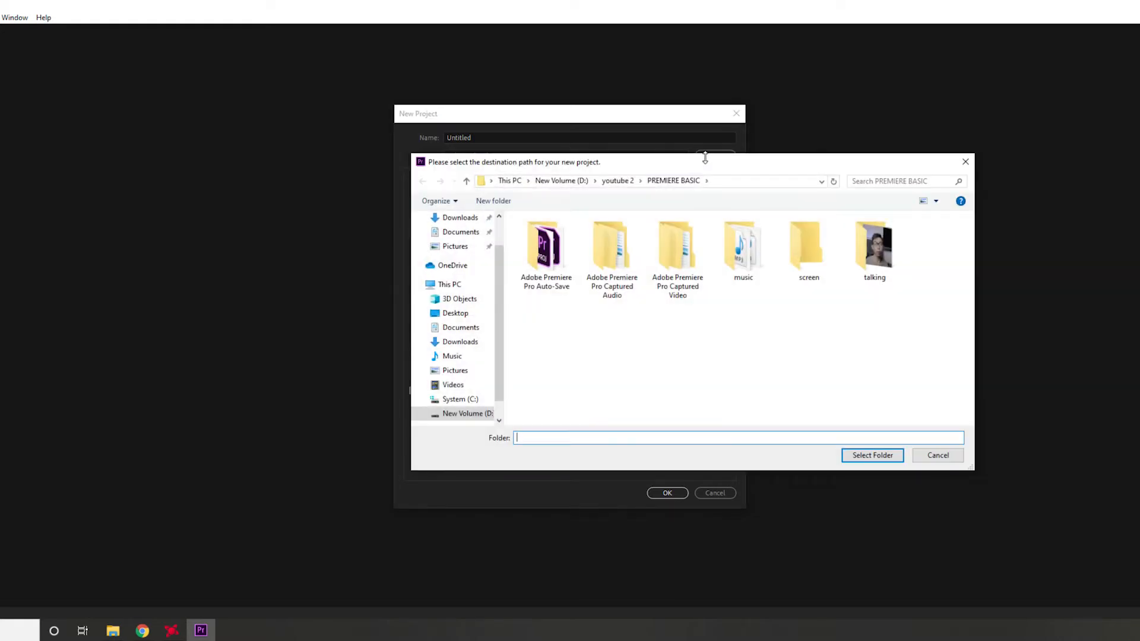
click(466, 414)
double_click(559, 328)
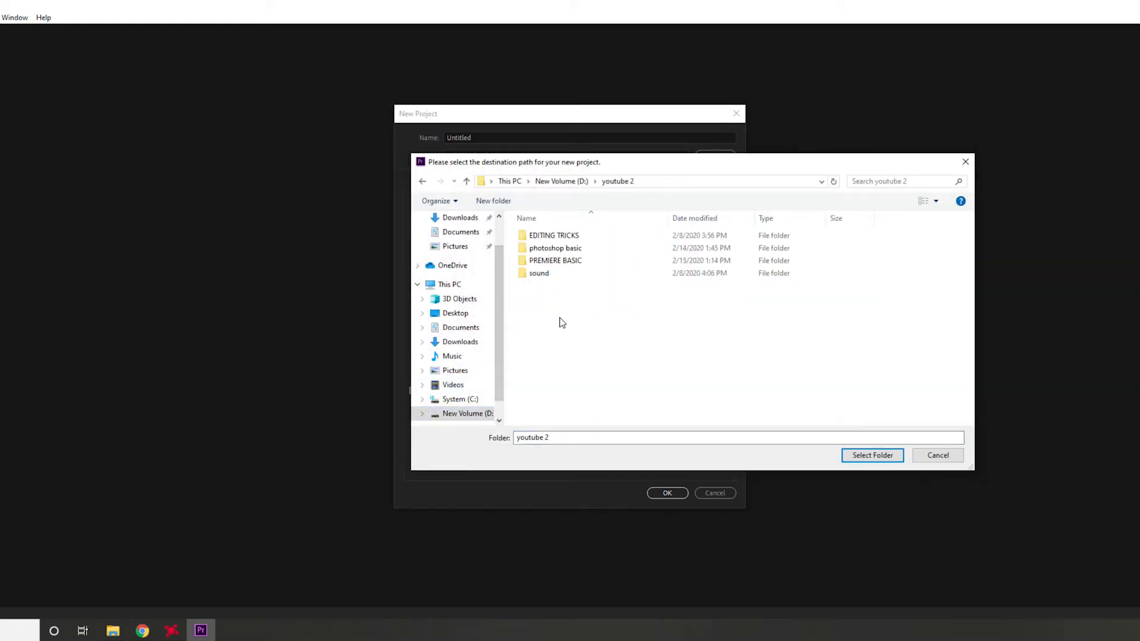
click(567, 262)
double_click(567, 262)
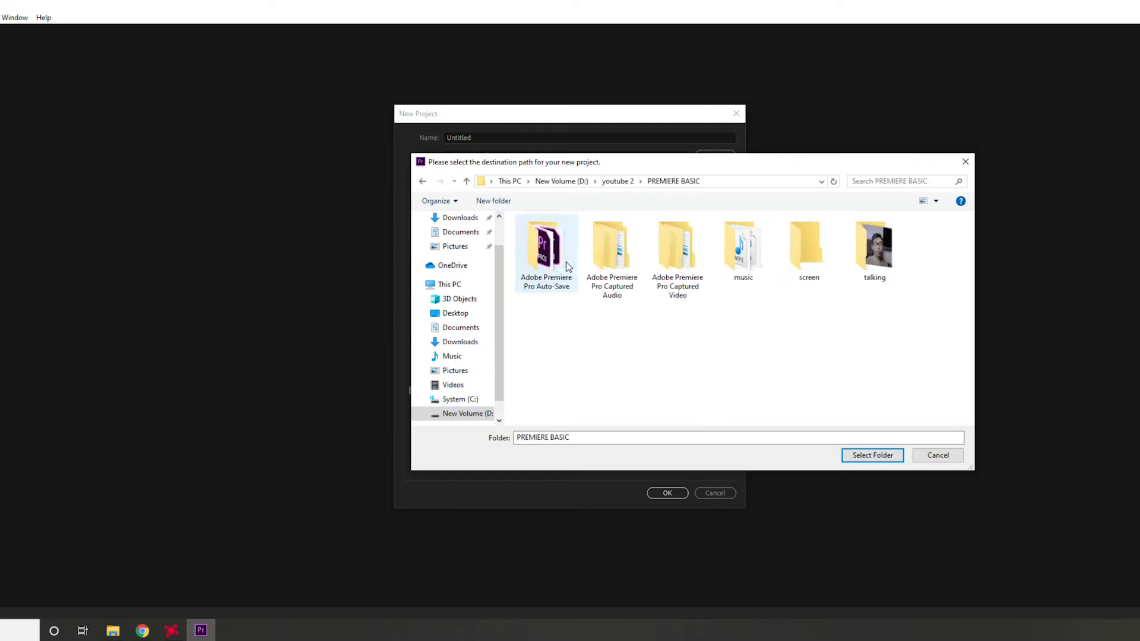
click(867, 456)
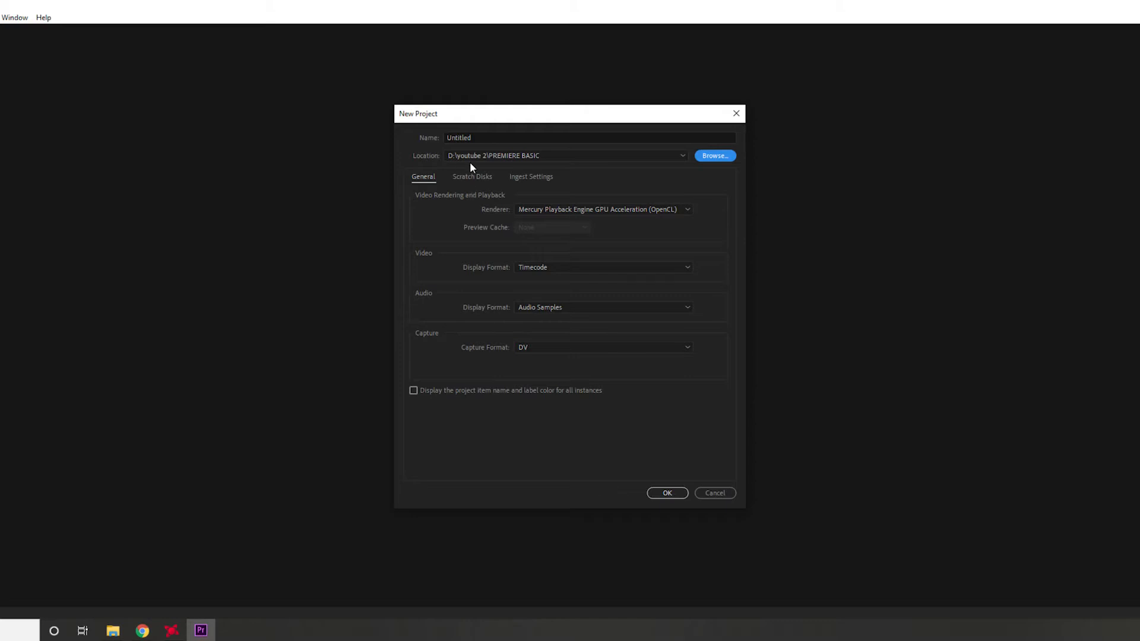
Name the new project "premiere basic".
drag(487, 137, 418, 140)
text(pre)
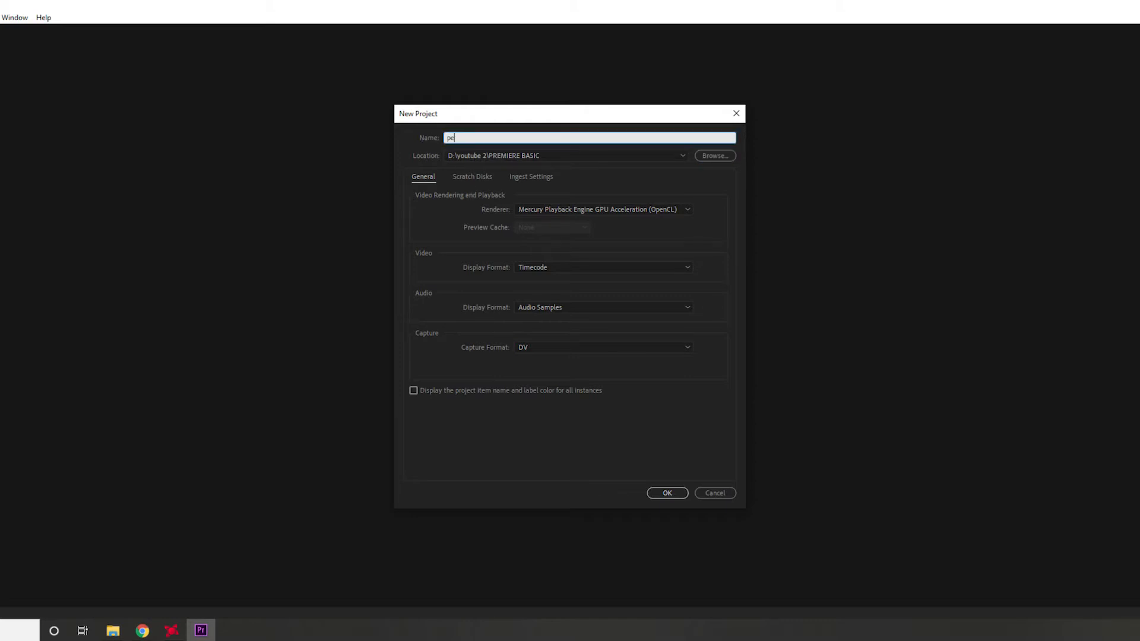
text(miere basic)
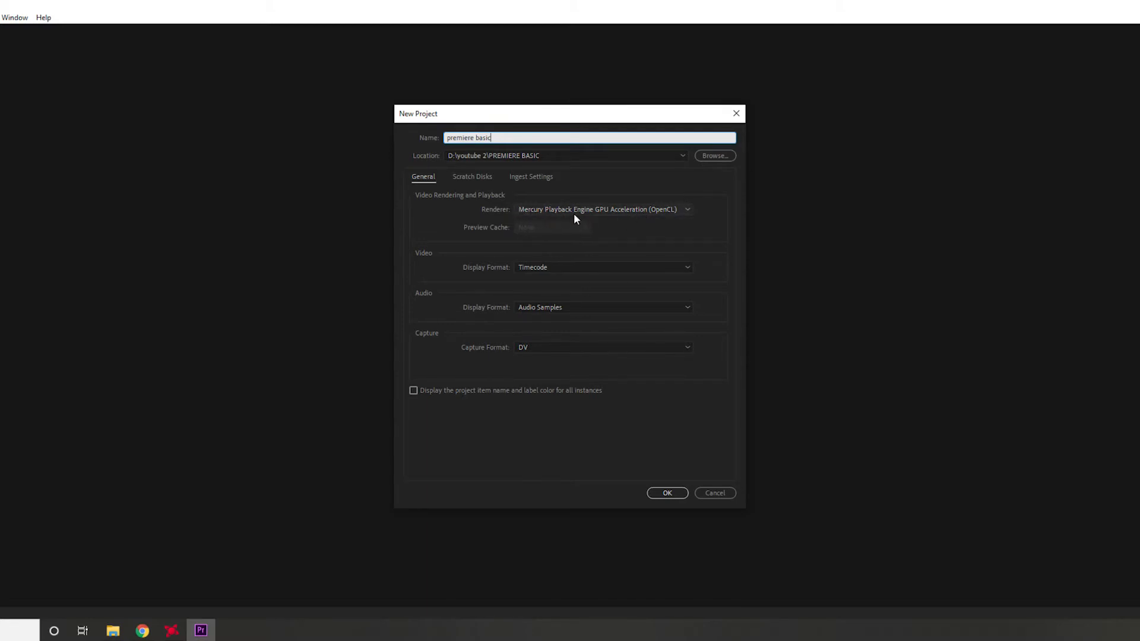
Create the project with the GPU Acceleration (OpenCL) renderer and project item names and label colors displayed for all instances.
click(615, 212)
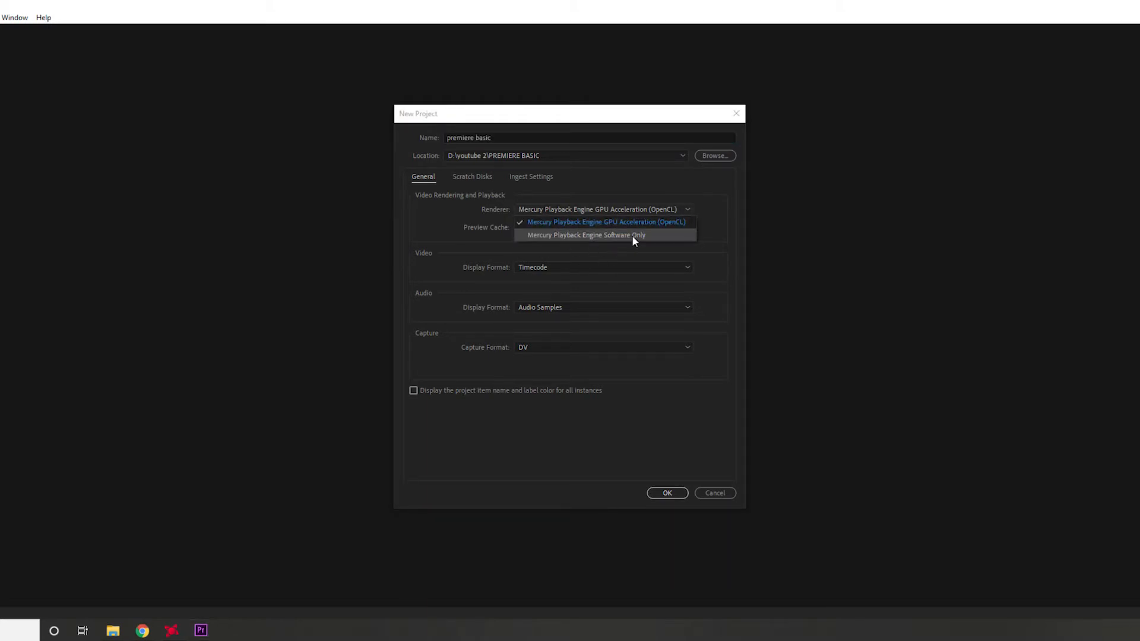
click(577, 221)
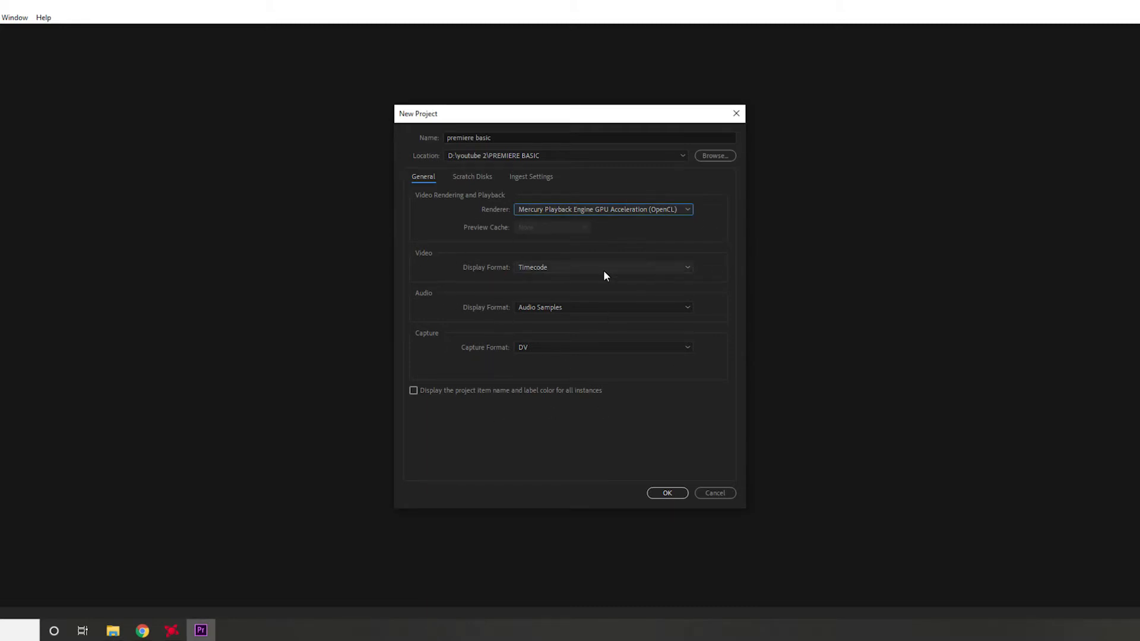
click(413, 391)
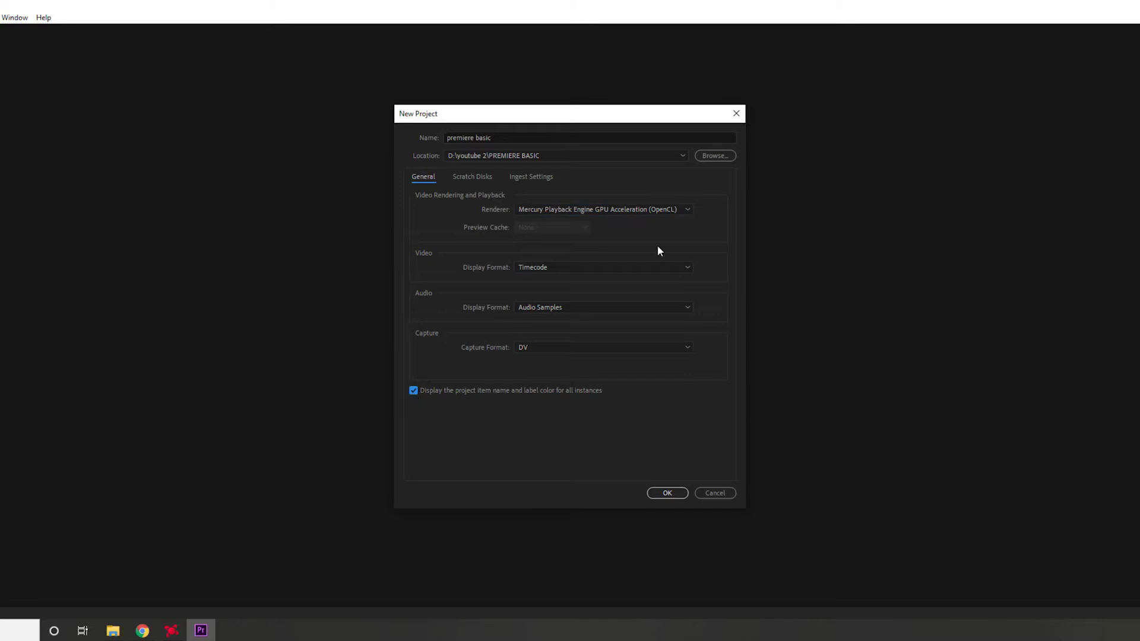
click(667, 493)
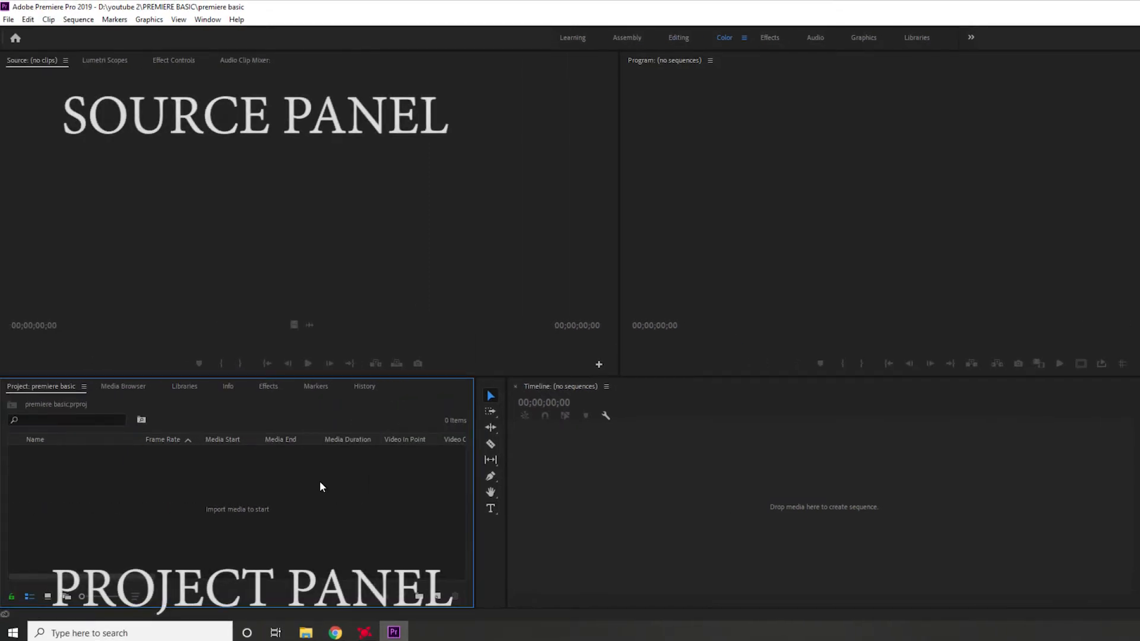
click(402, 286)
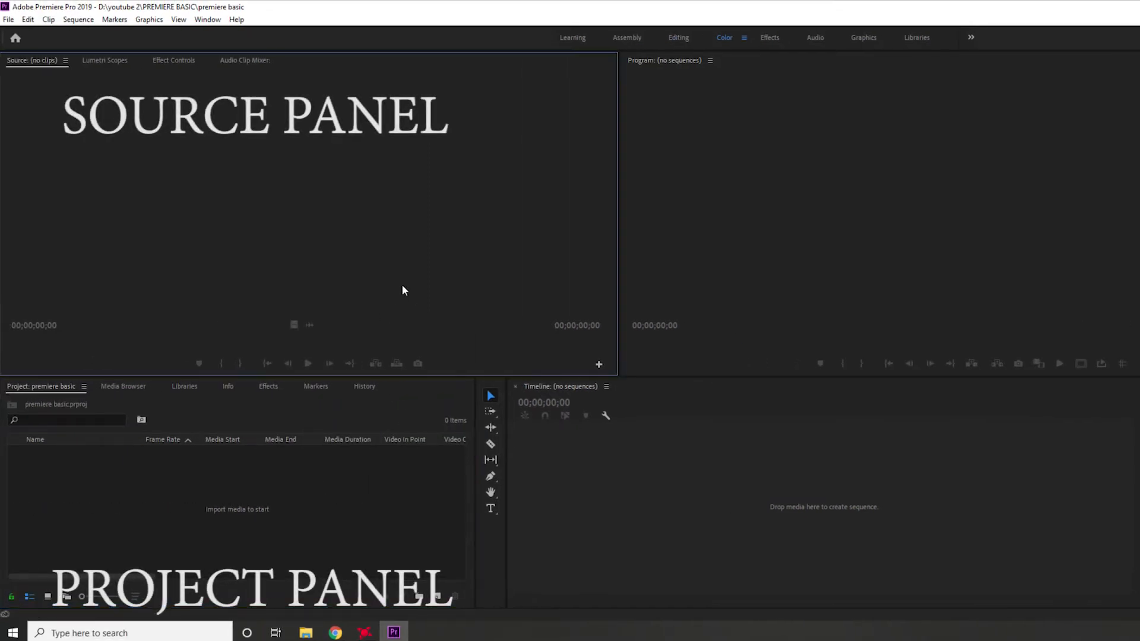
click(725, 190)
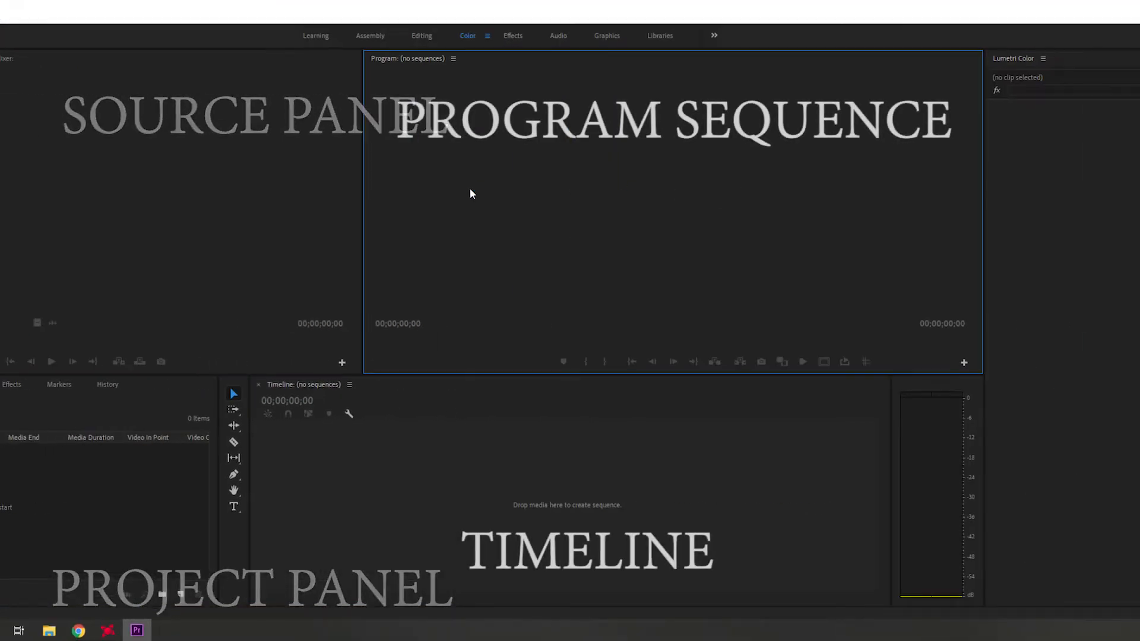
click(409, 445)
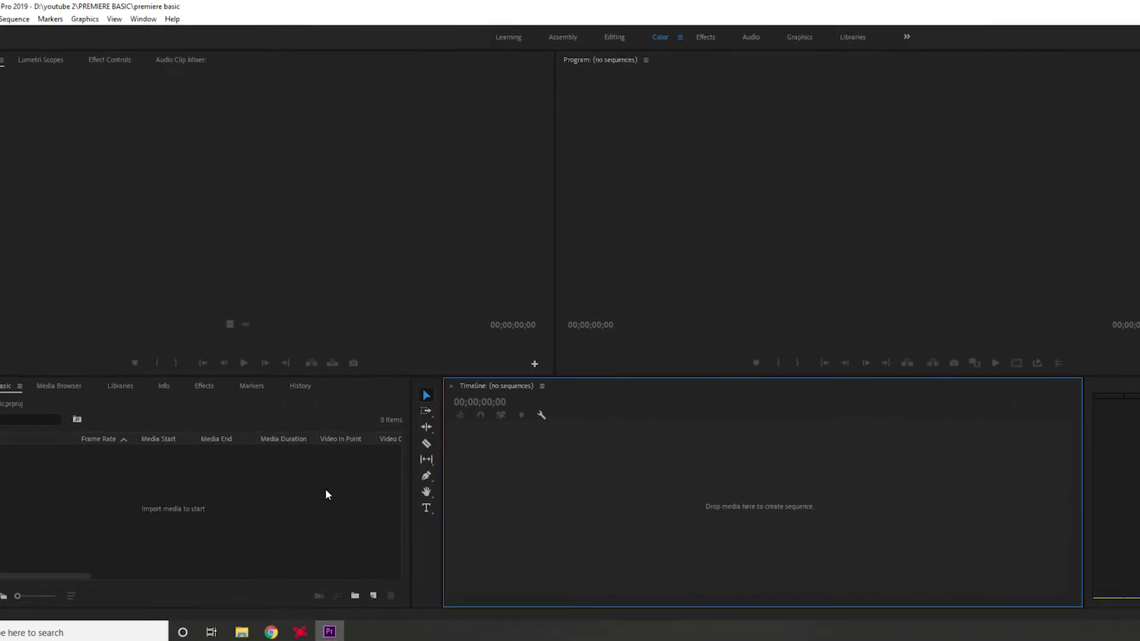
Import the DSCF0243 and DSCF2753 video clips into the project from the PREMIERE BASIC folder.
click(326, 490)
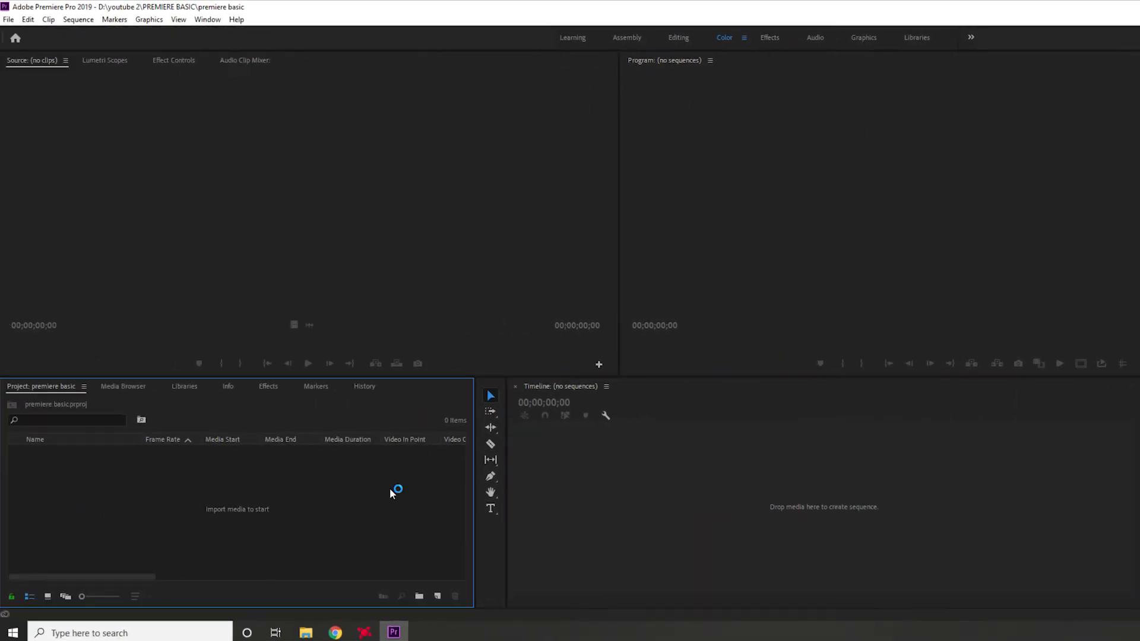
double_click(334, 496)
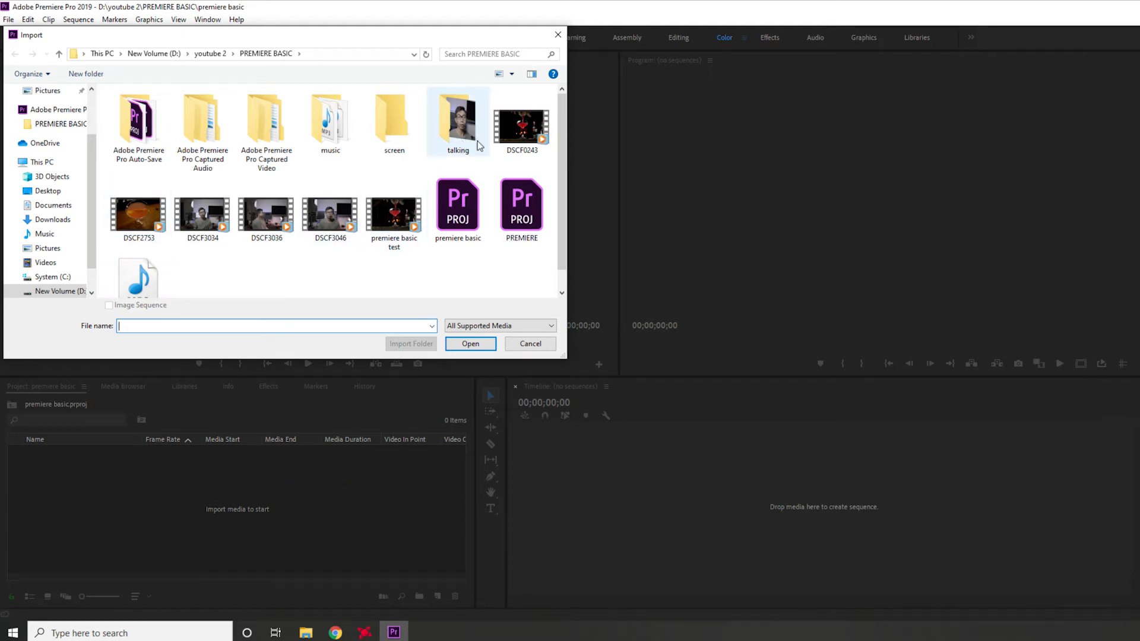
click(525, 132)
ctrl+click(140, 212)
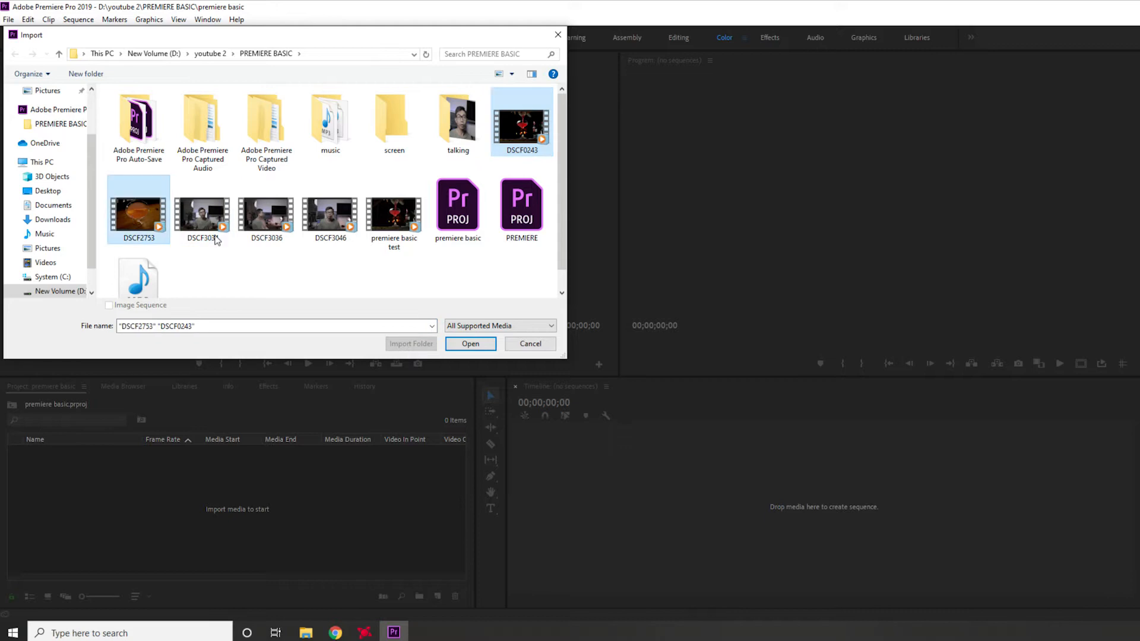
click(471, 343)
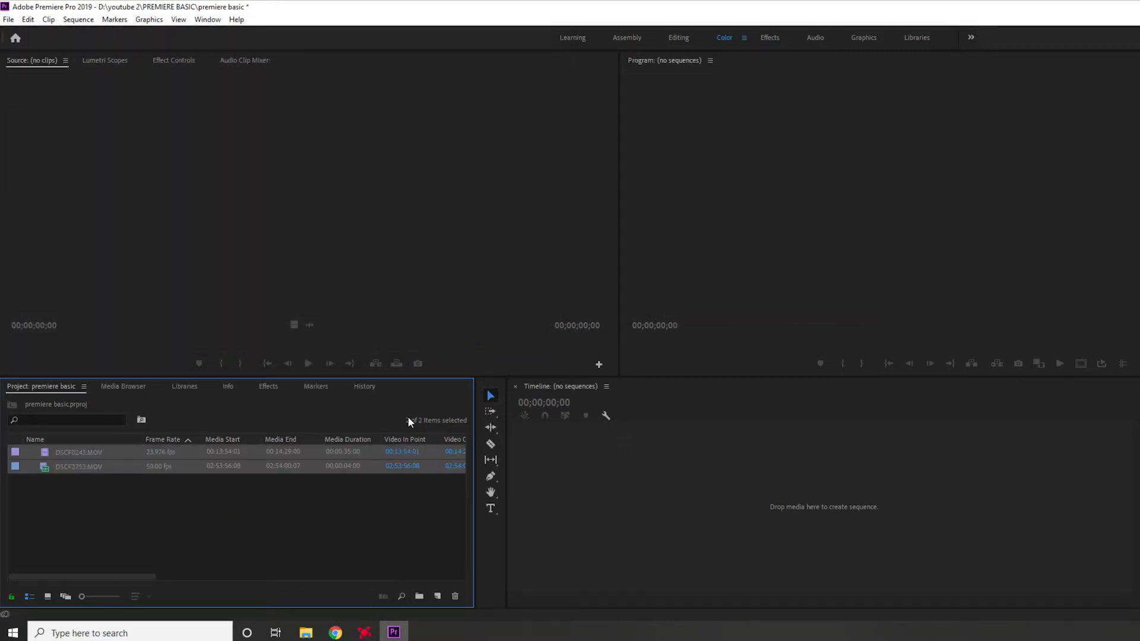
click(303, 515)
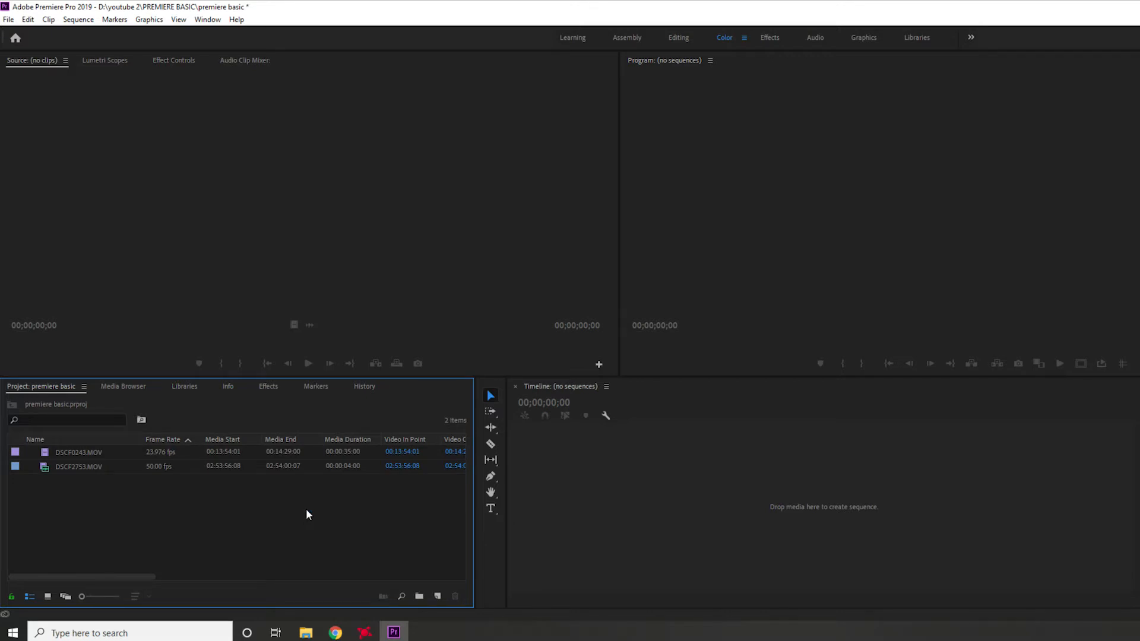
Add the DSCF3034 clip to the project from the PREMIERE BASIC folder in File Explorer, and delete it from the project again.
click(309, 634)
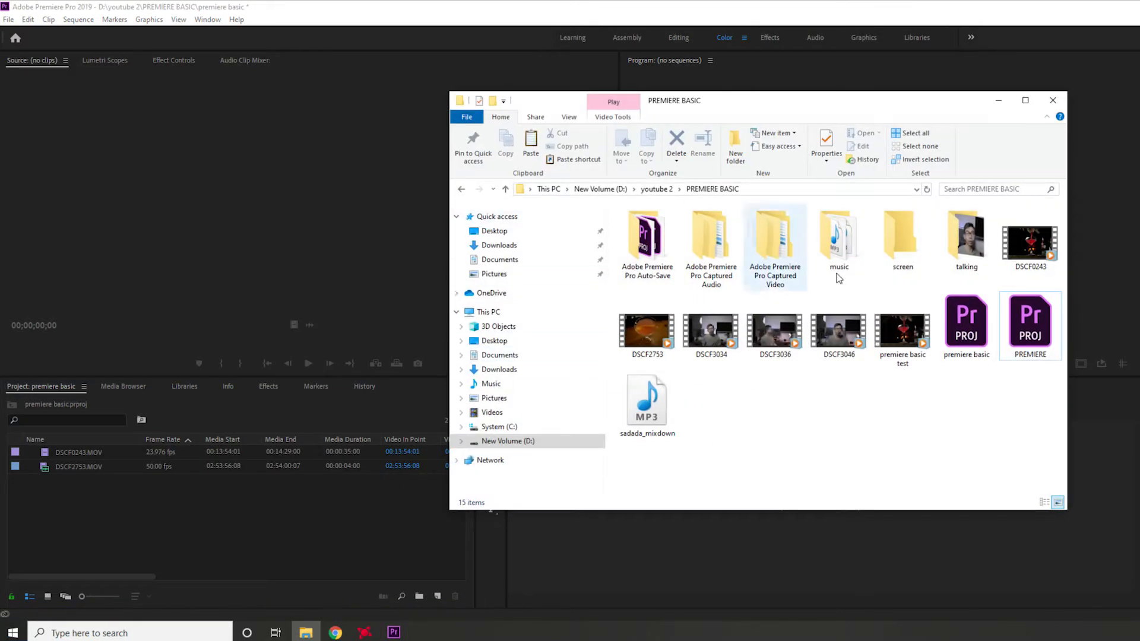
drag(711, 333, 275, 509)
click(147, 520)
click(159, 482)
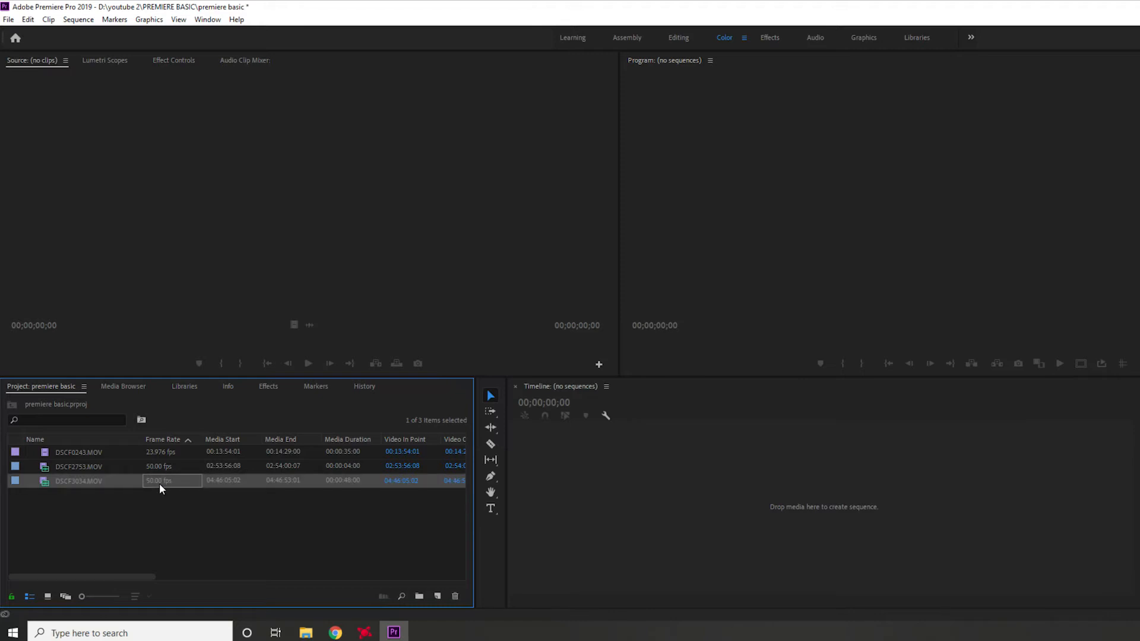
click(454, 597)
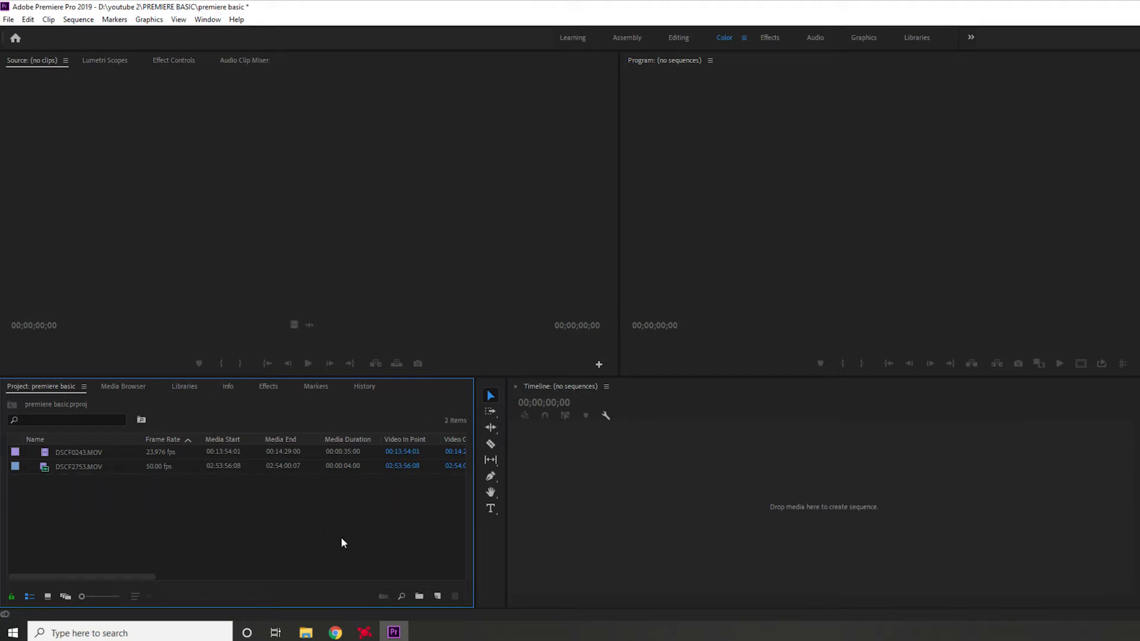
Try to import the DSCF3034 clip using the Import dialog.
key(ctrl+i)
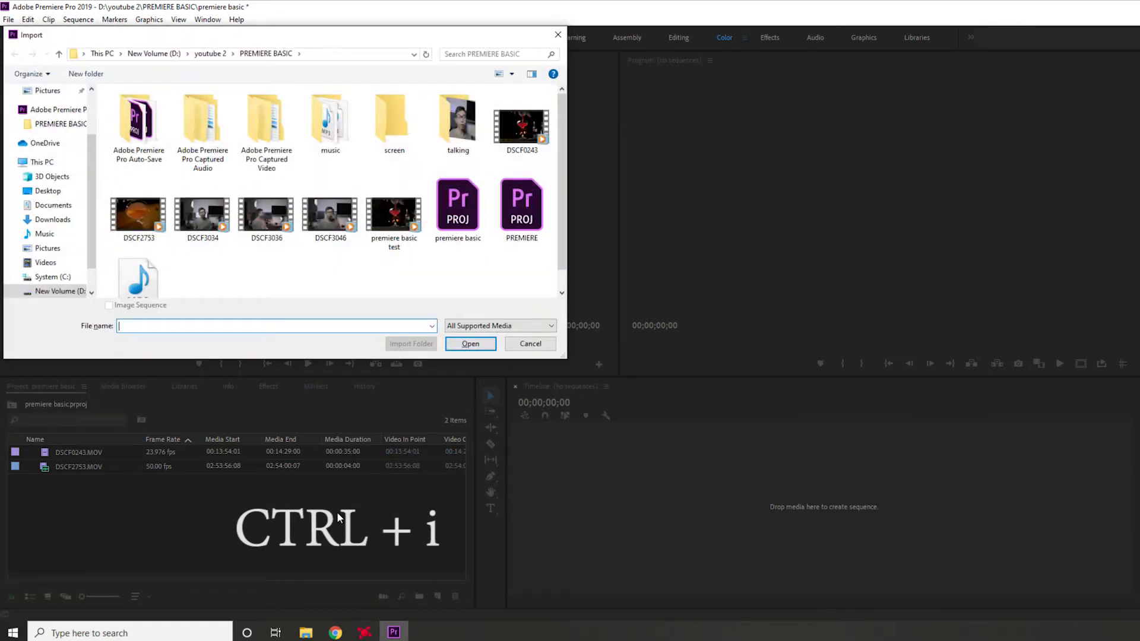
click(203, 228)
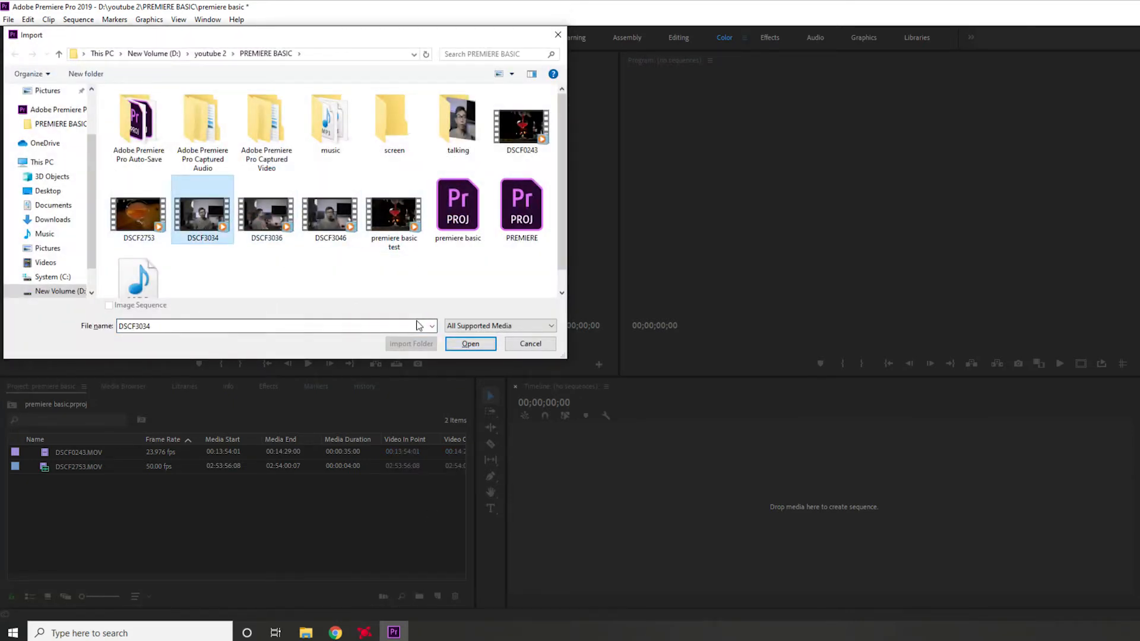
click(461, 343)
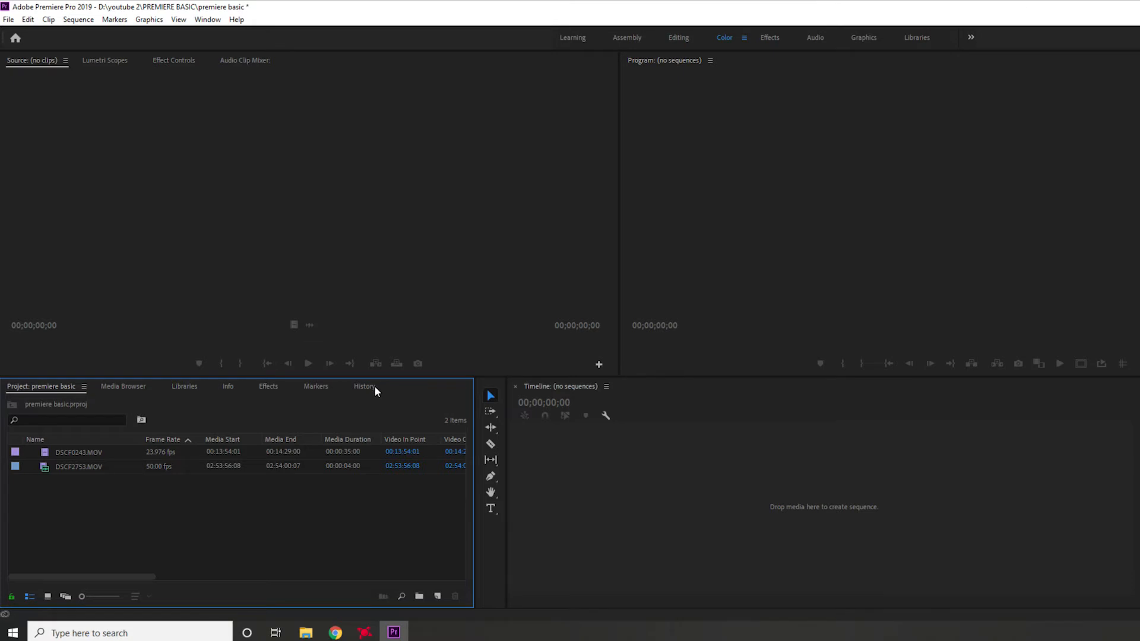
Open DSCF0243.MOV in the Source monitor and mark an In point at about 00:13:59 and an Out point at about 00:14:07.
double_click(95, 453)
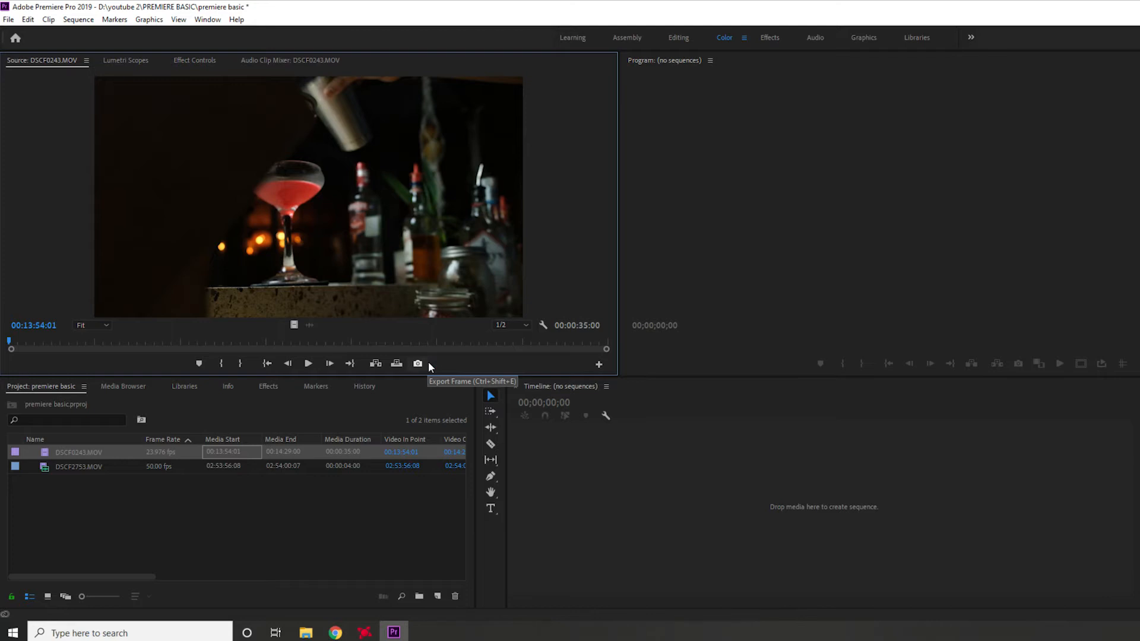
drag(22, 340, 99, 341)
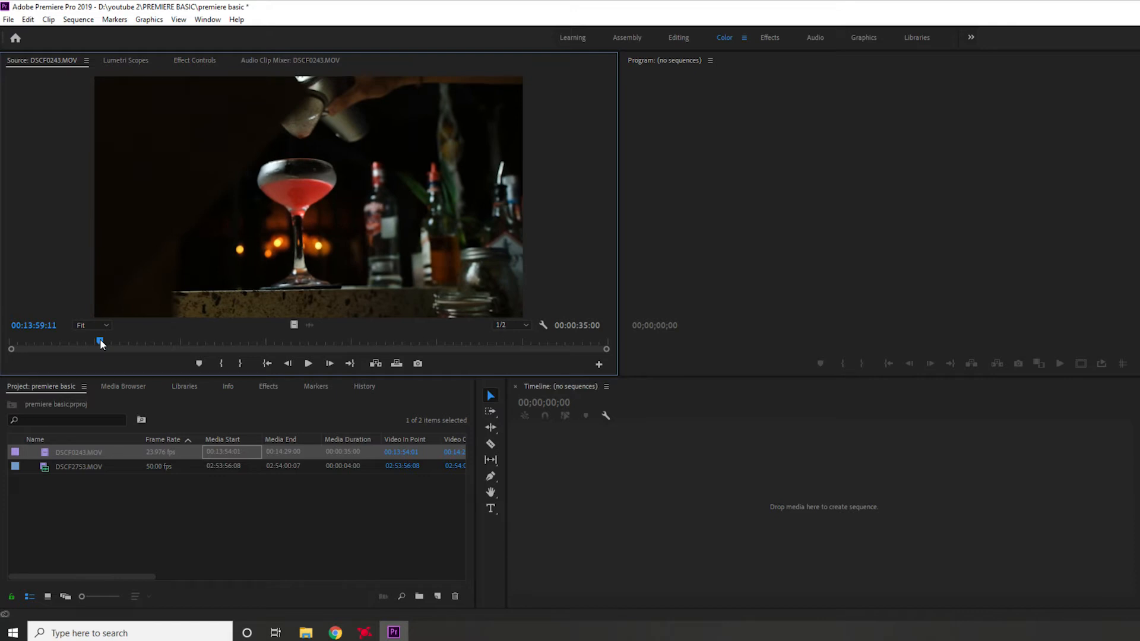
click(223, 364)
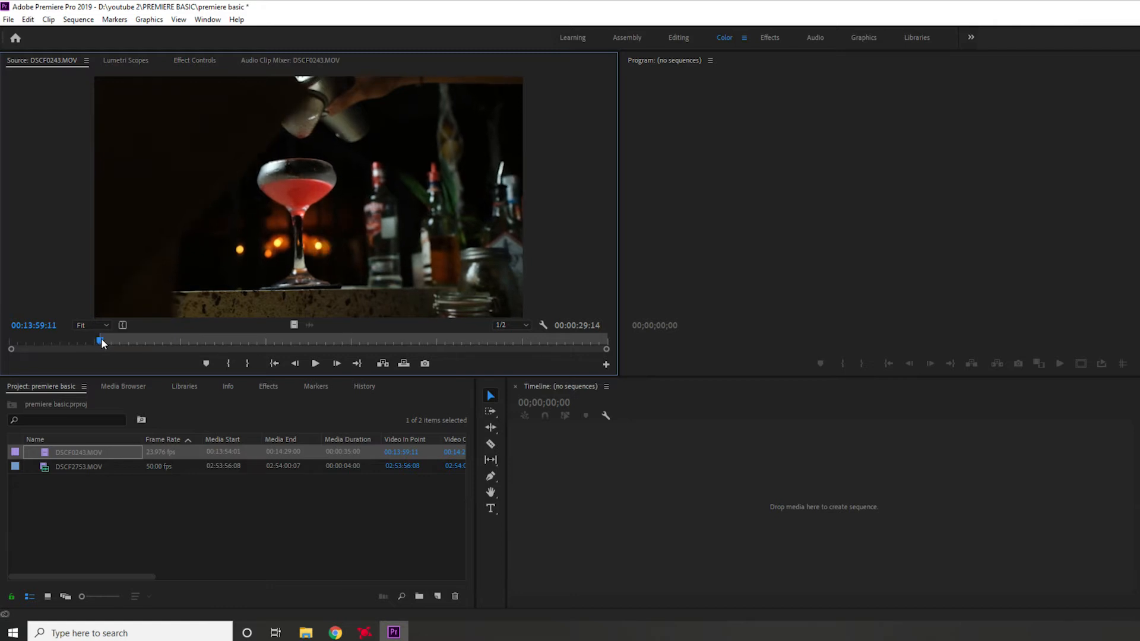
drag(101, 341, 237, 340)
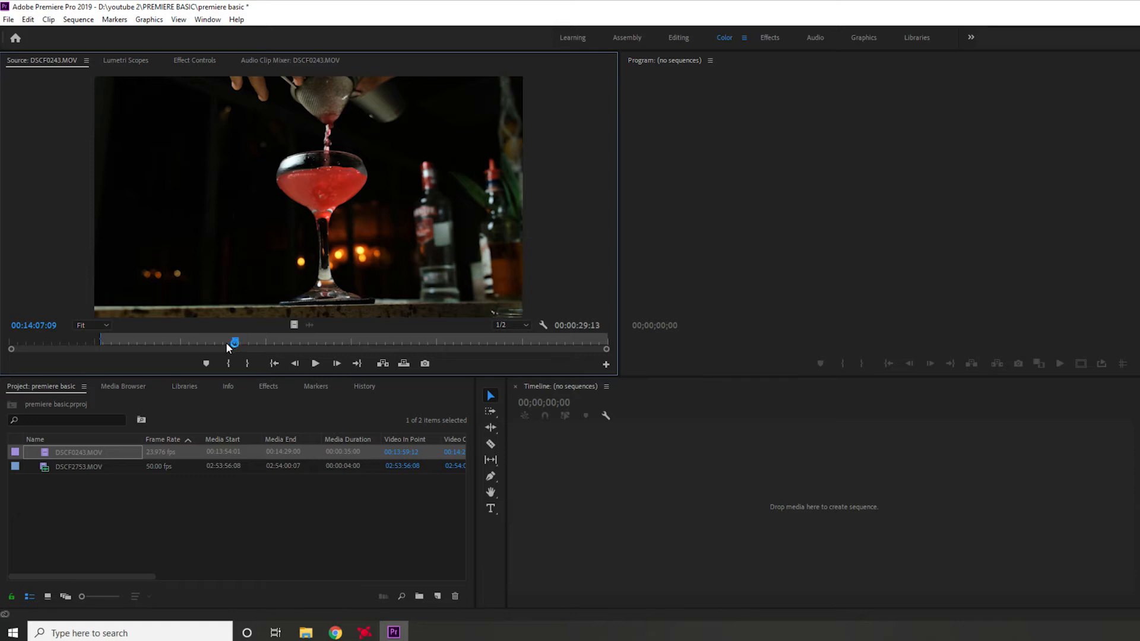
key(o)
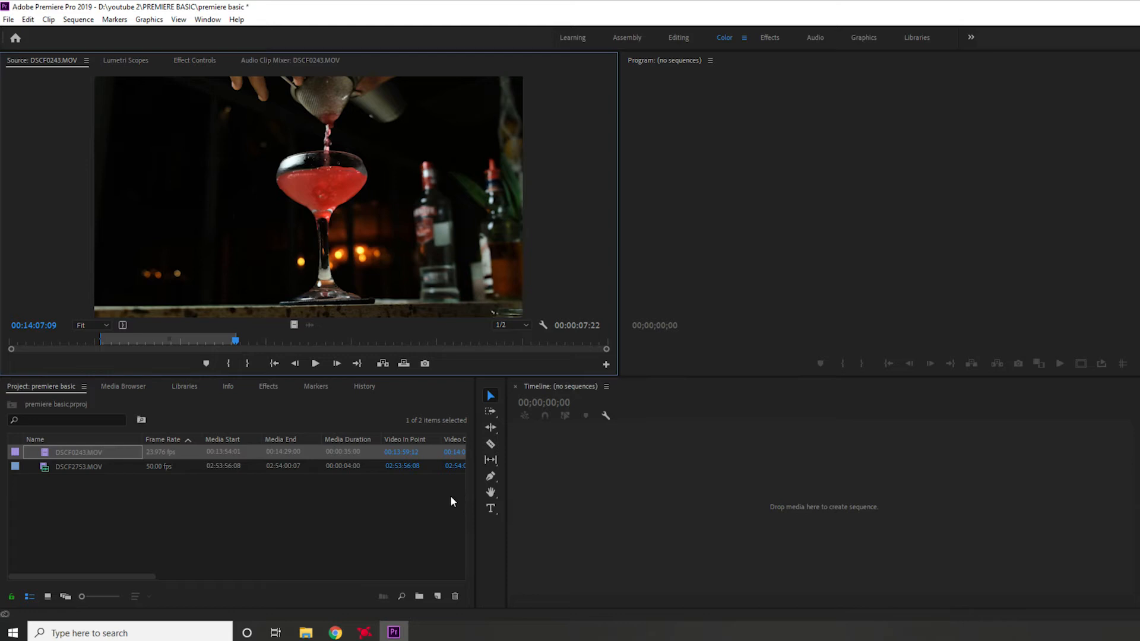
Start a new sequence based on the AVCHD 1080p24 preset.
click(561, 390)
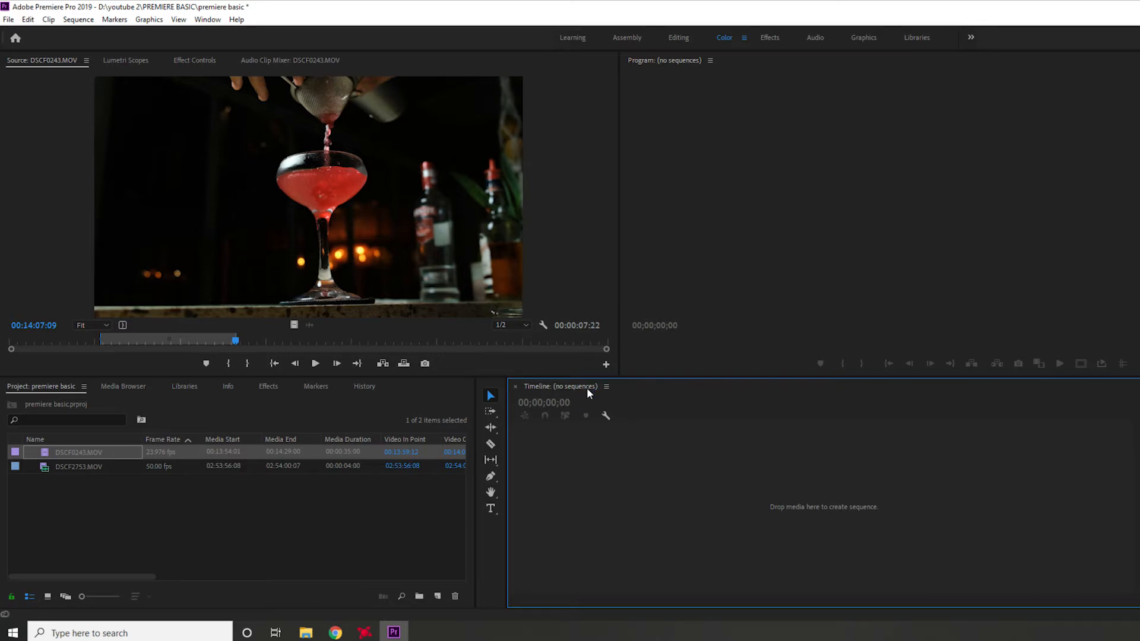
click(332, 523)
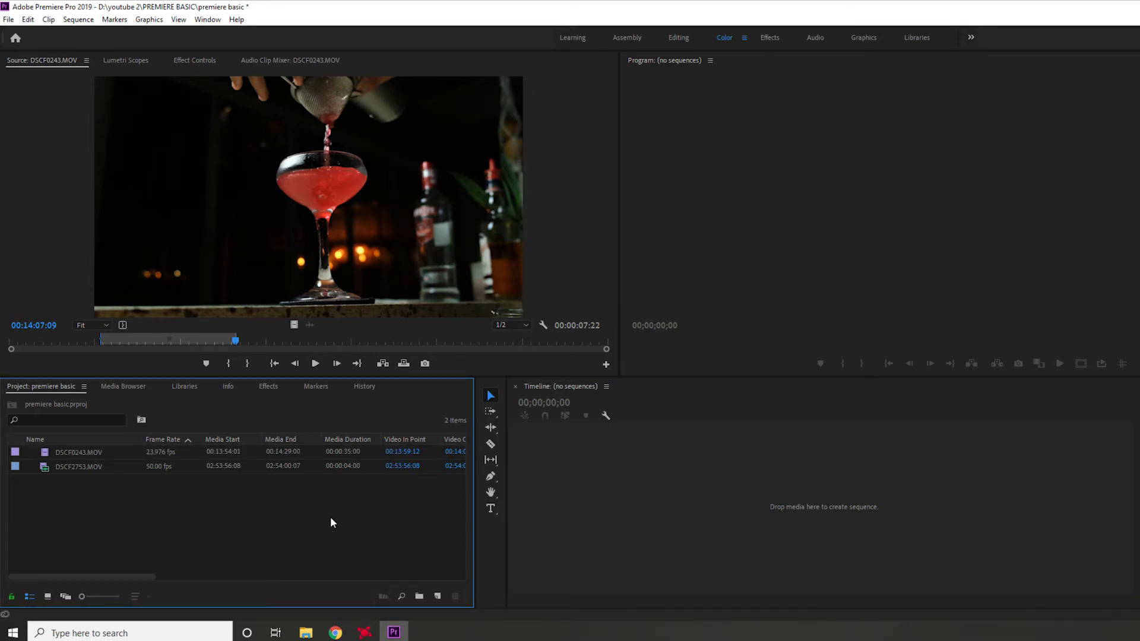
key(ctrl+n)
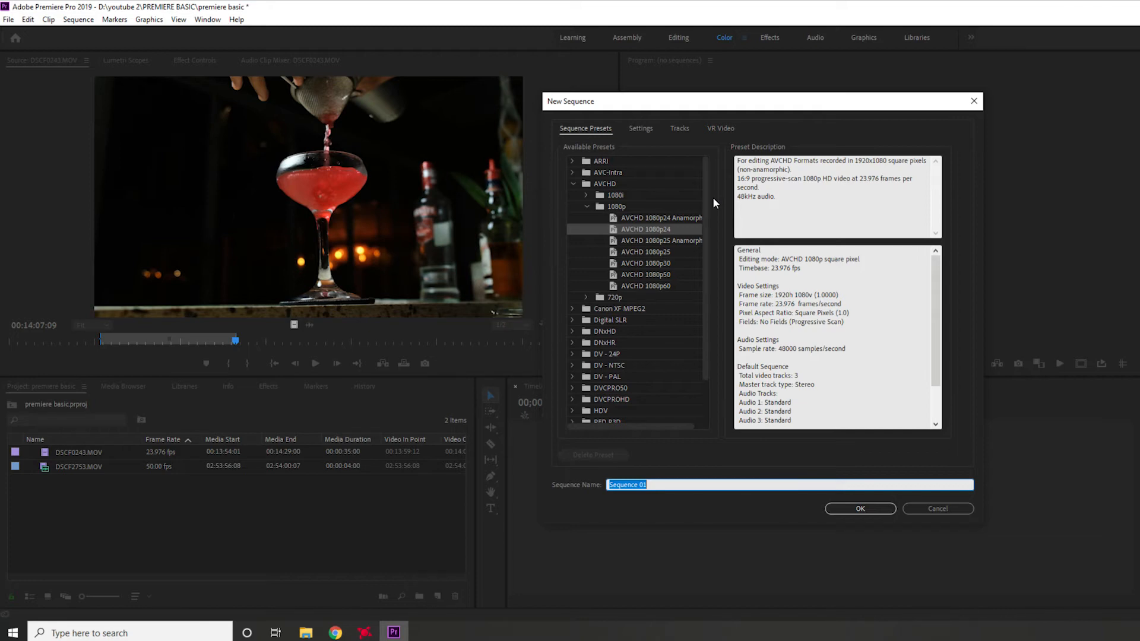
click(647, 229)
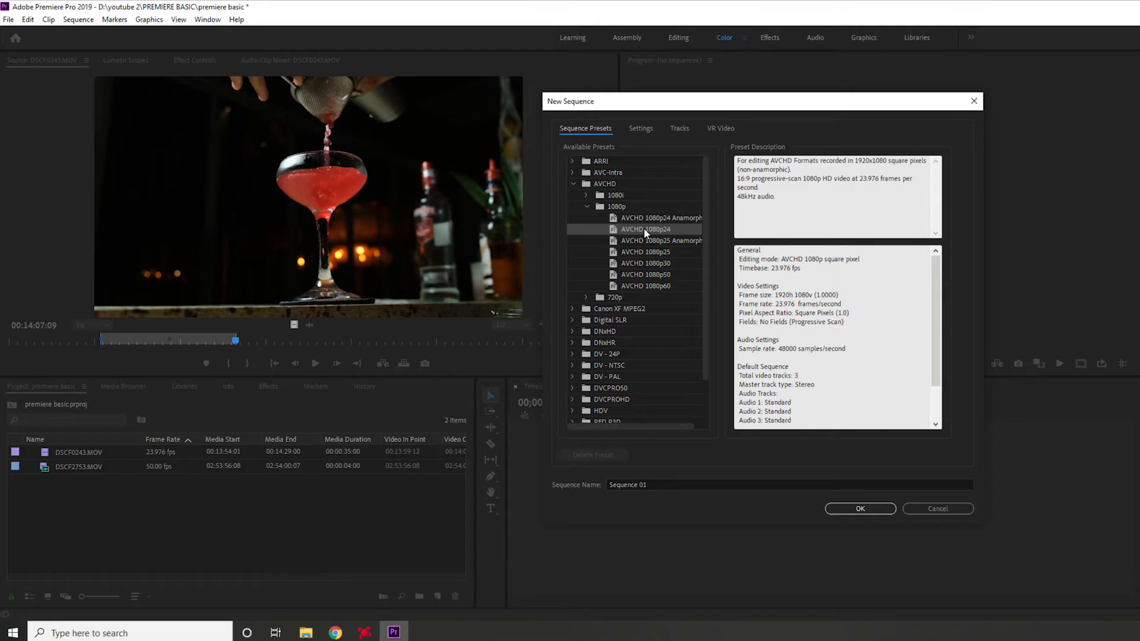
Switch the new sequence's editing mode to Custom, return to the sequence presets and create the sequence as Sequence 01.
click(645, 128)
click(679, 147)
click(690, 171)
click(681, 196)
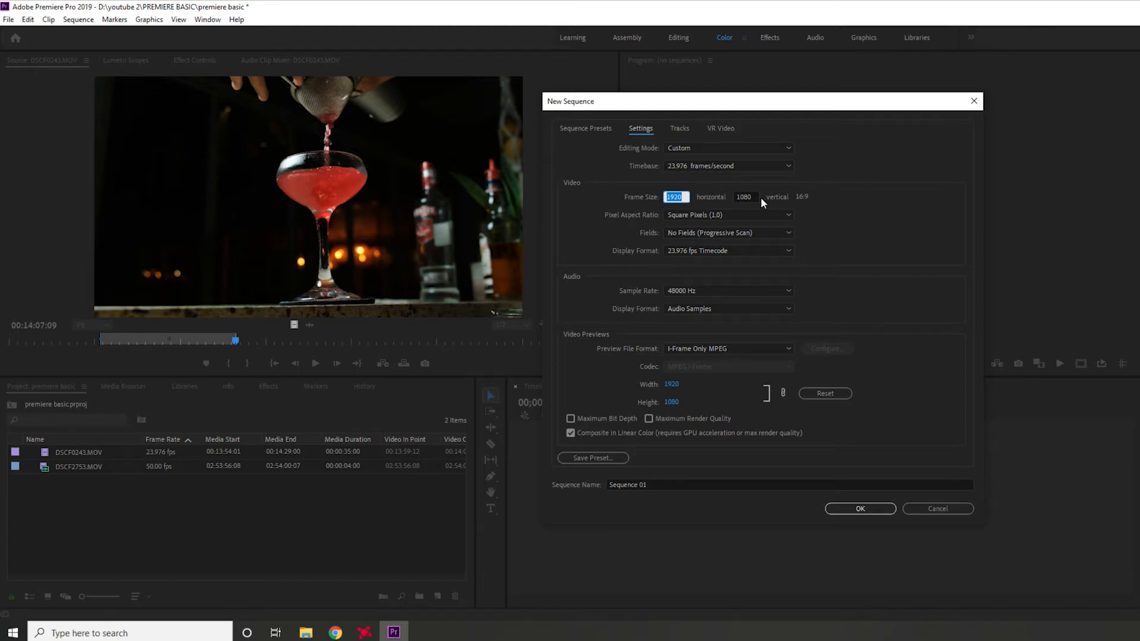
click(586, 131)
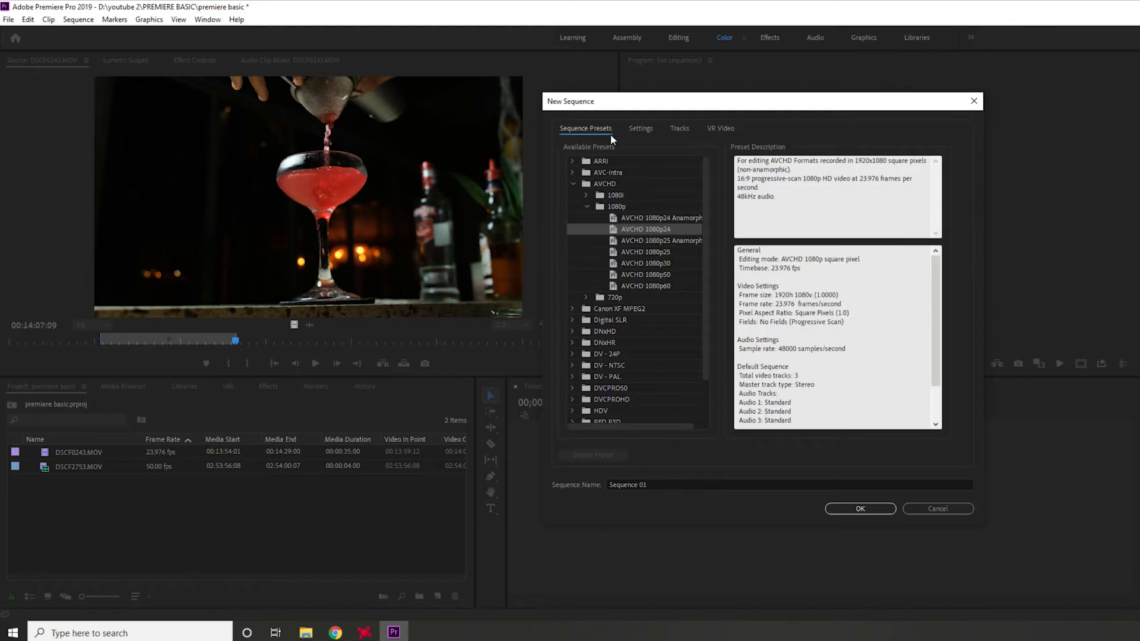
click(839, 510)
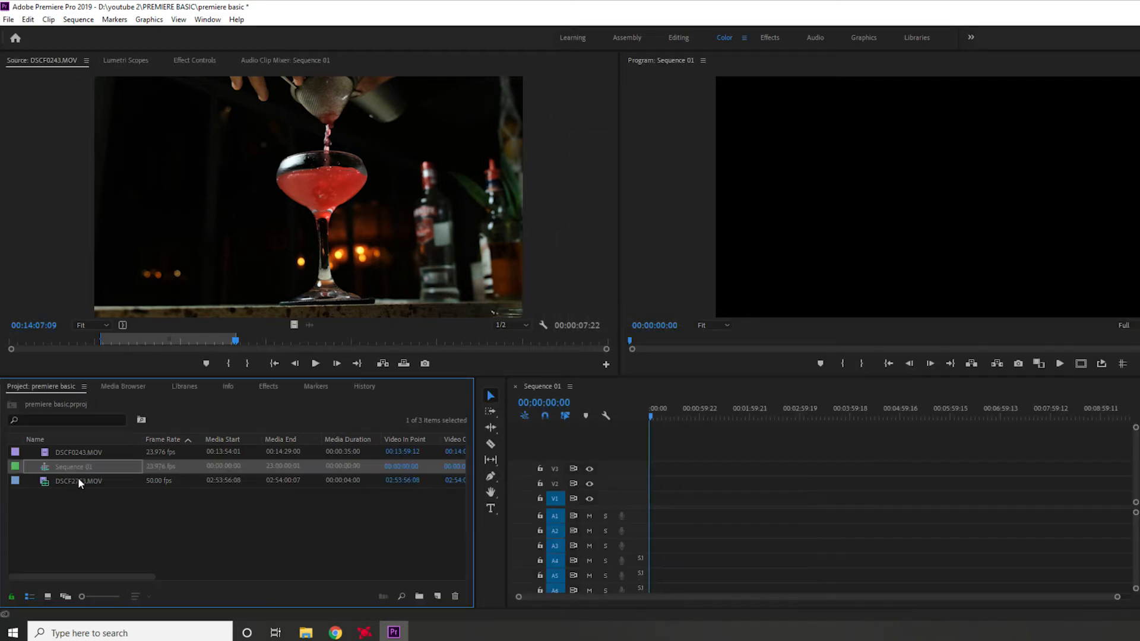
click(178, 525)
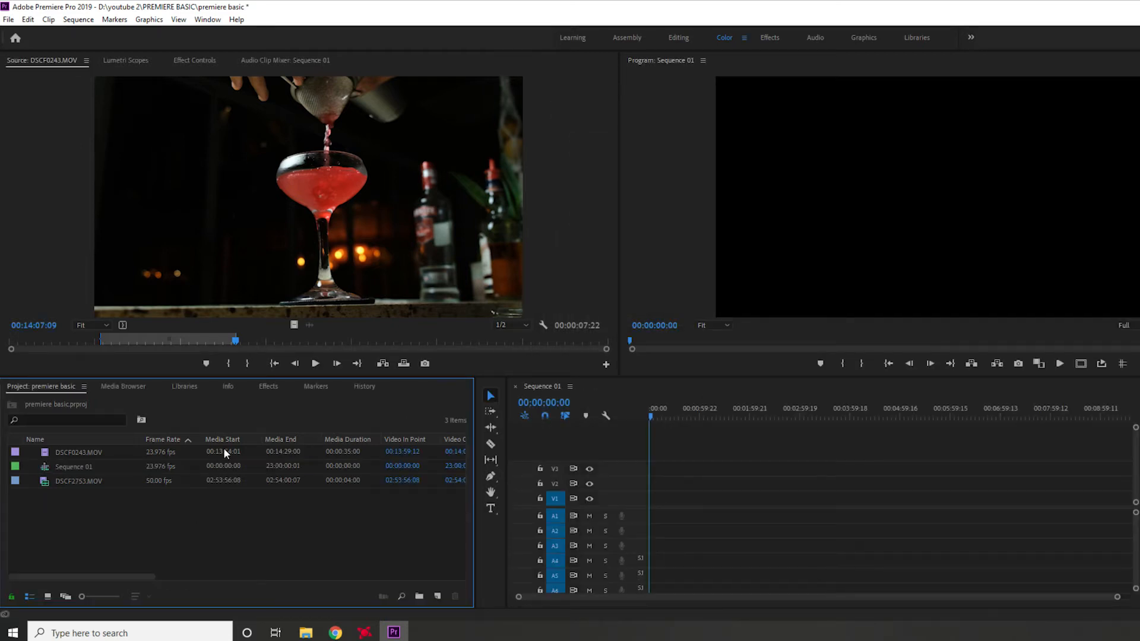
click(11, 22)
mouse_move(36, 34)
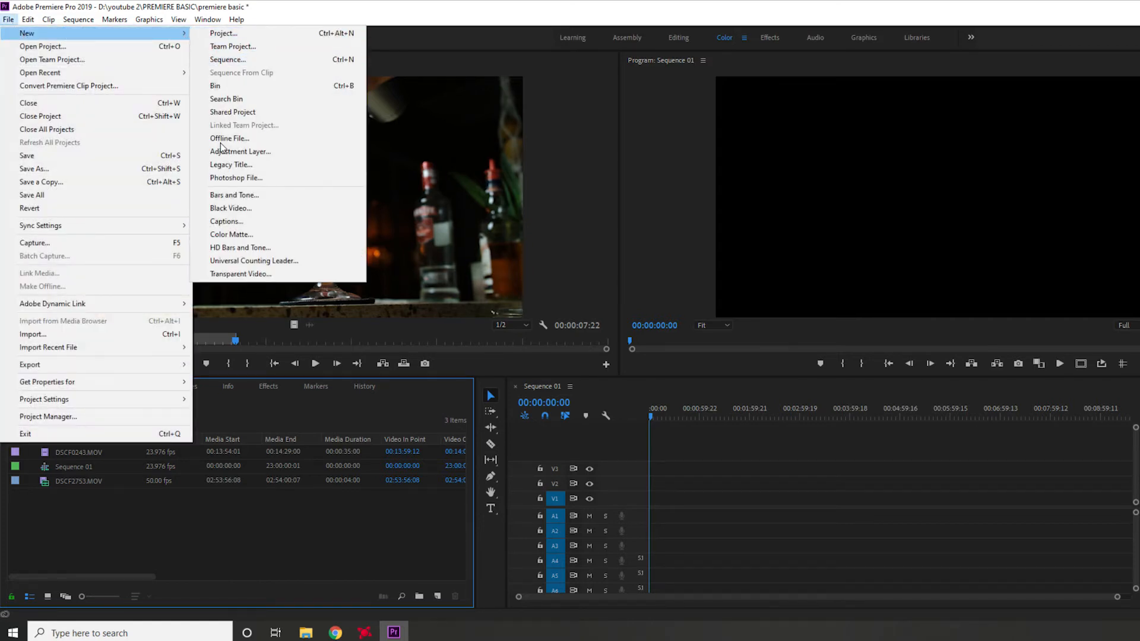
click(210, 494)
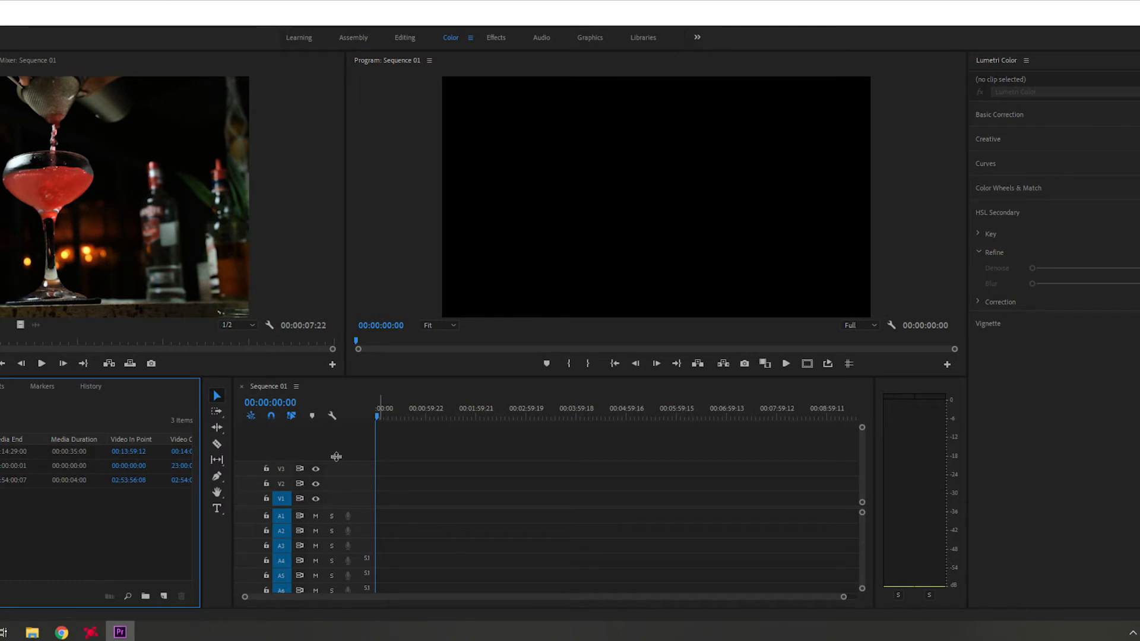
click(378, 488)
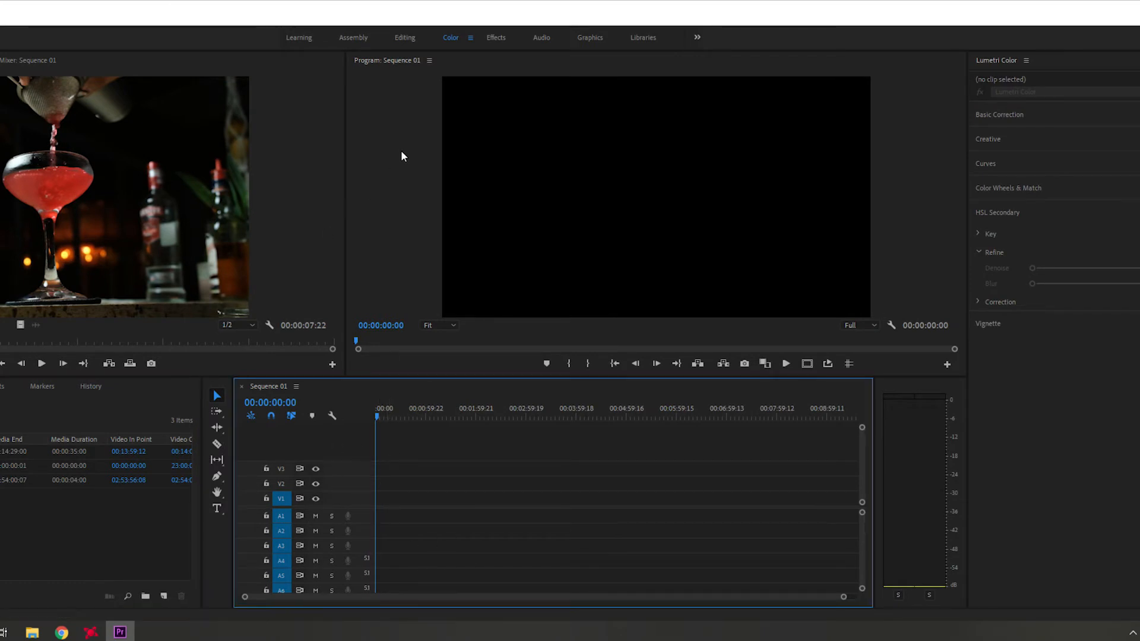
click(393, 77)
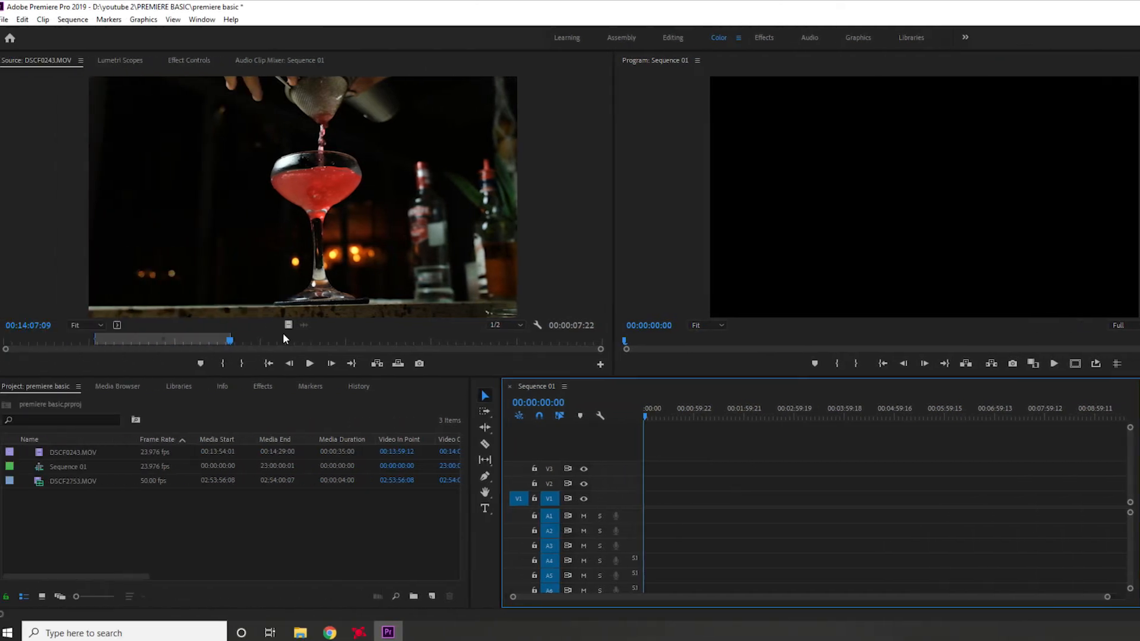
Place only the video of the marked DSCF0243.MOV range at the start of track V1.
drag(20, 325, 19, 326)
drag(381, 365, 646, 498)
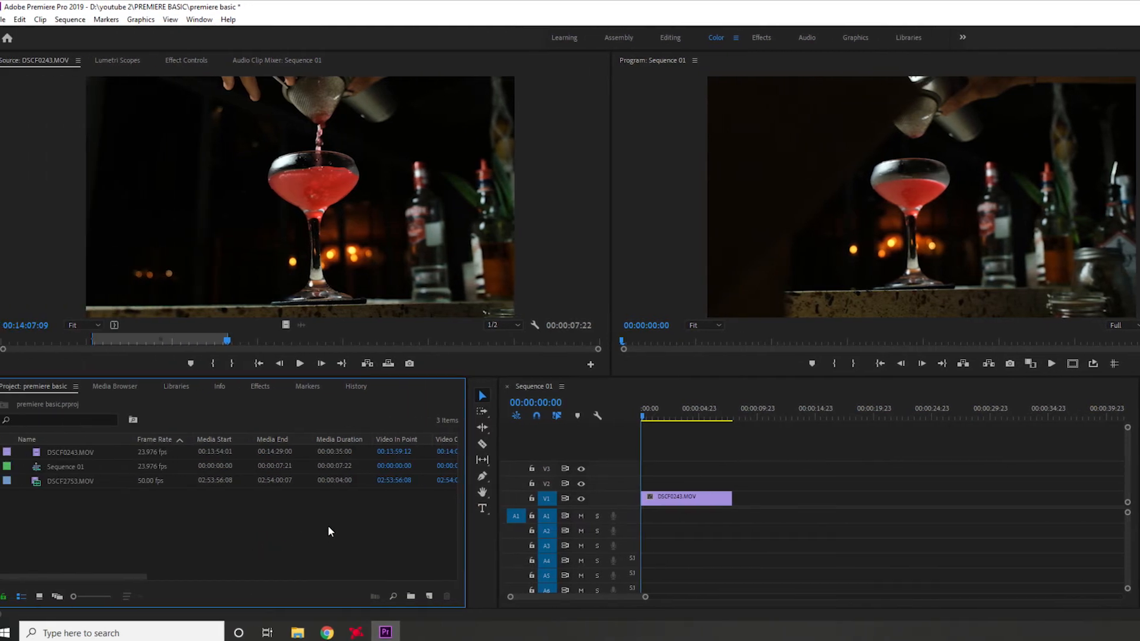
Import the sadada_mixdown MP3 from the PREMIERE BASIC folder and open it in the Source monitor.
double_click(328, 529)
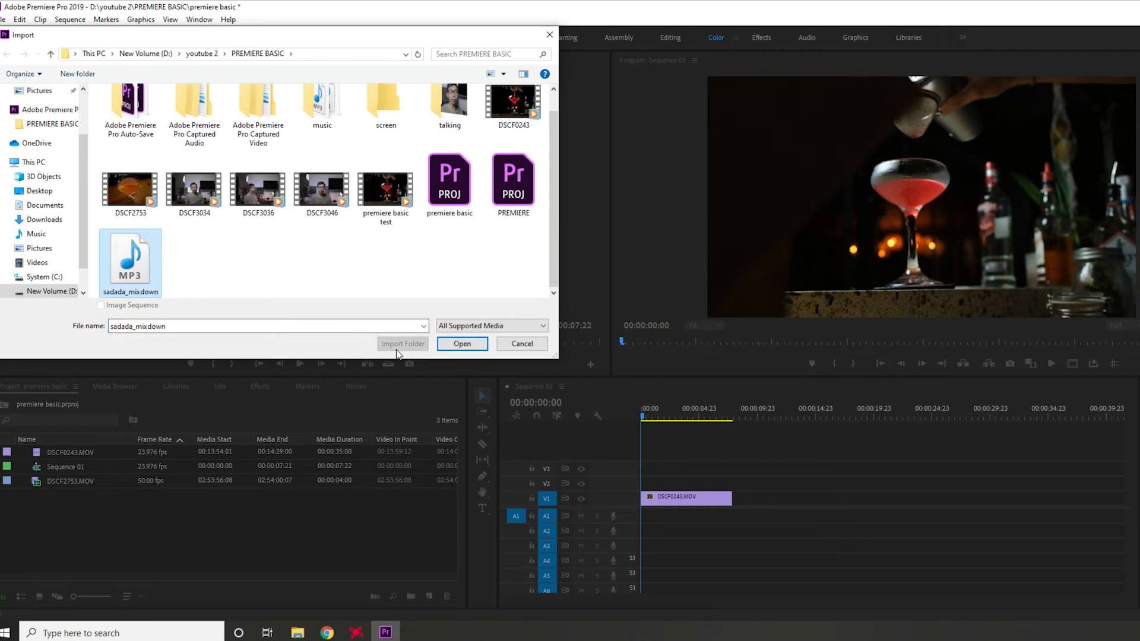
click(463, 346)
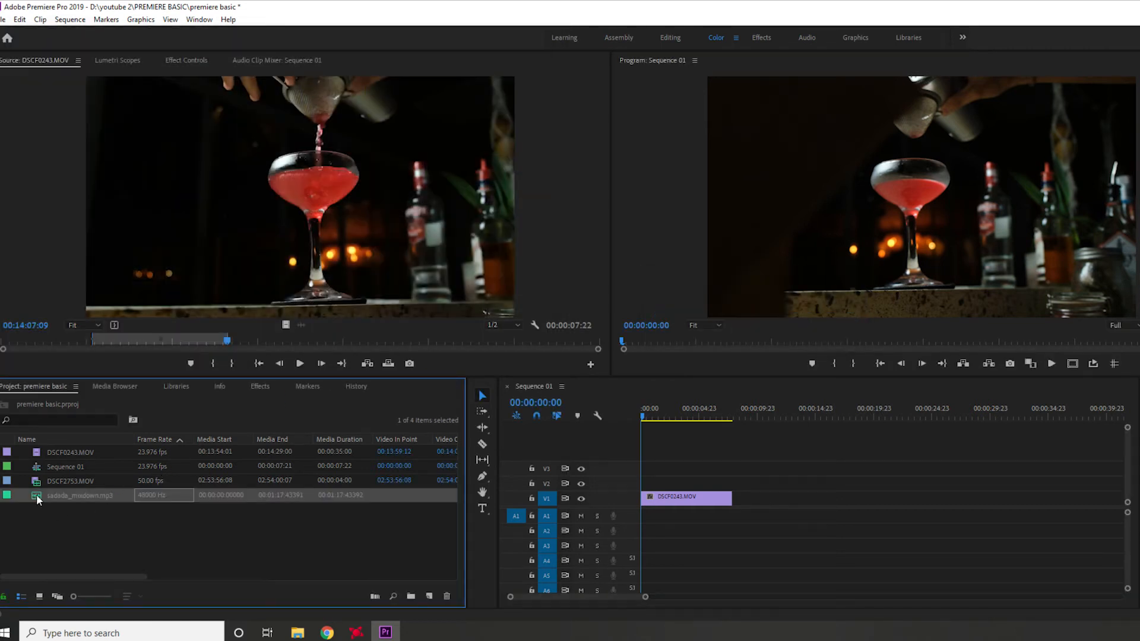
double_click(37, 494)
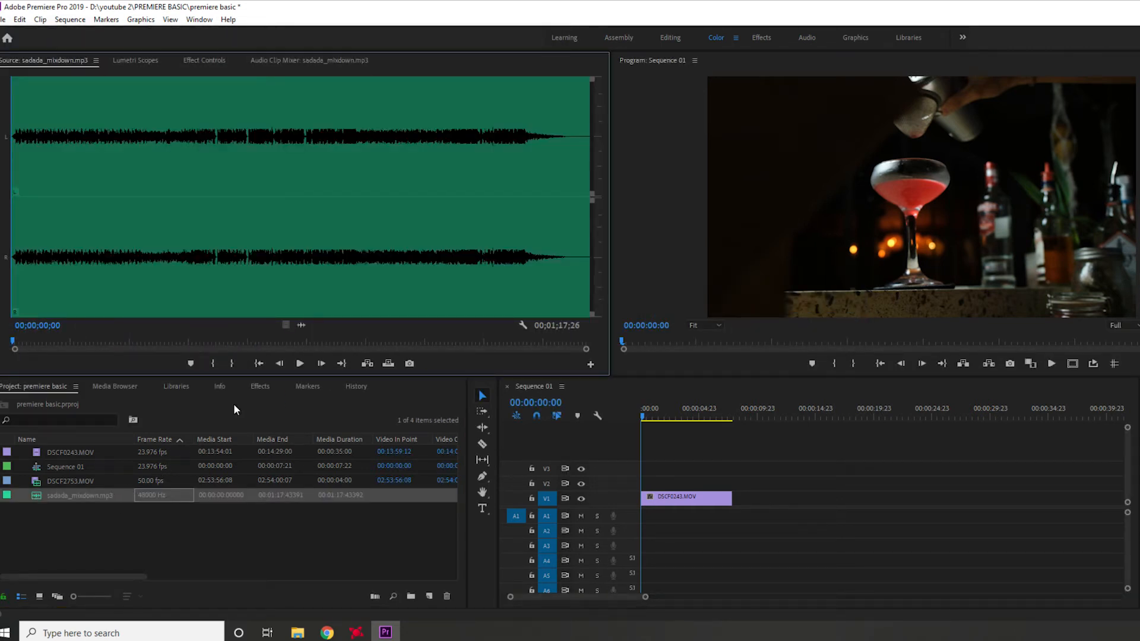
Mark the music from about 00;01;05 to about 00;01;14;08 and place that audio range at the start of track A1.
click(493, 256)
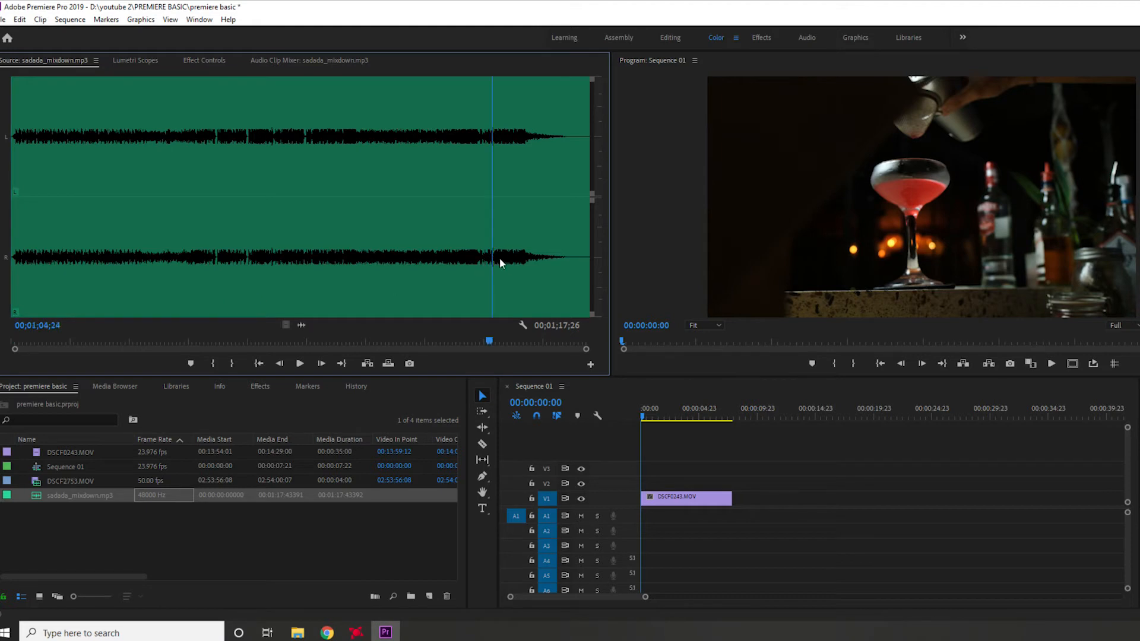
key(i)
click(561, 259)
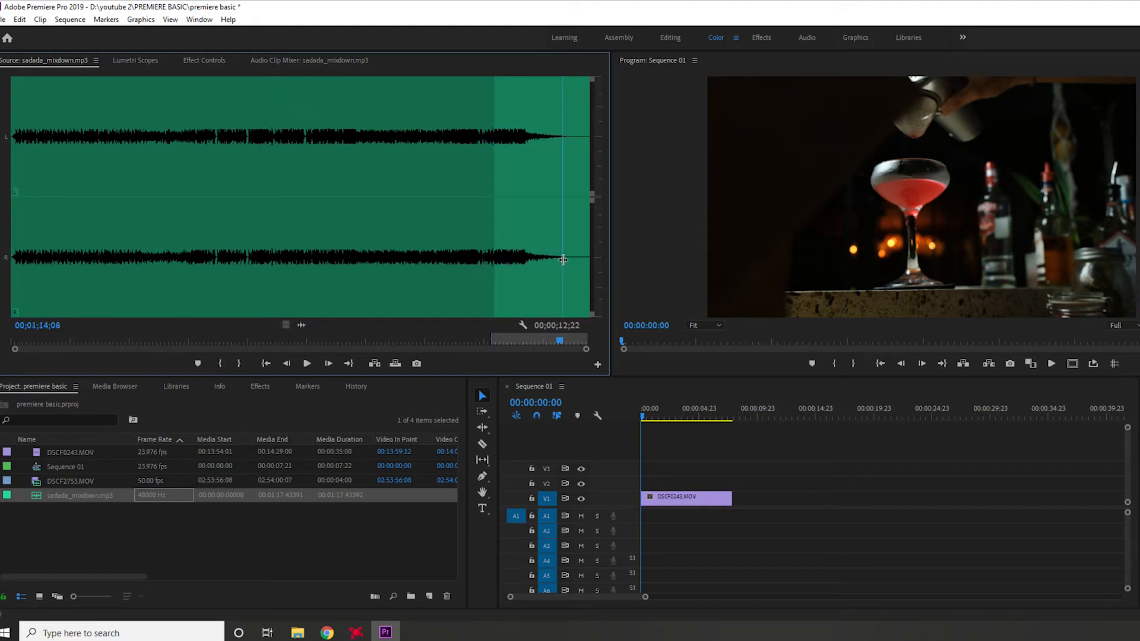
key(o)
drag(301, 325, 640, 520)
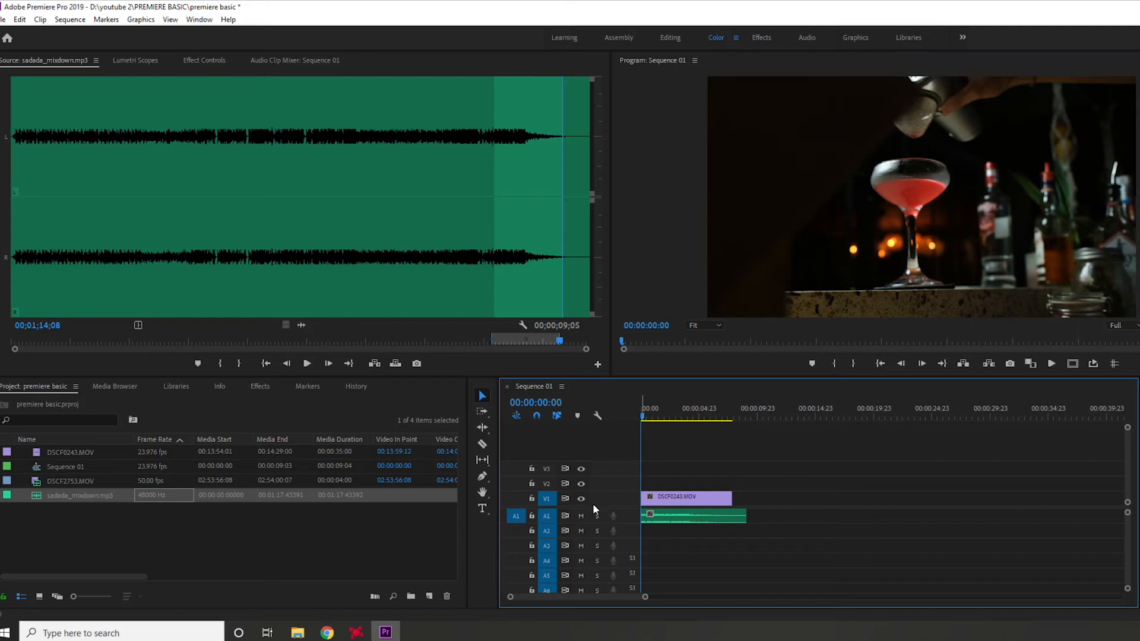
Move the DSCF0243.MOV clip along track V1 so that it starts at about 4 seconds.
drag(644, 596, 874, 605)
scroll(874, 606, up, 5)
scroll(818, 608, down, 1)
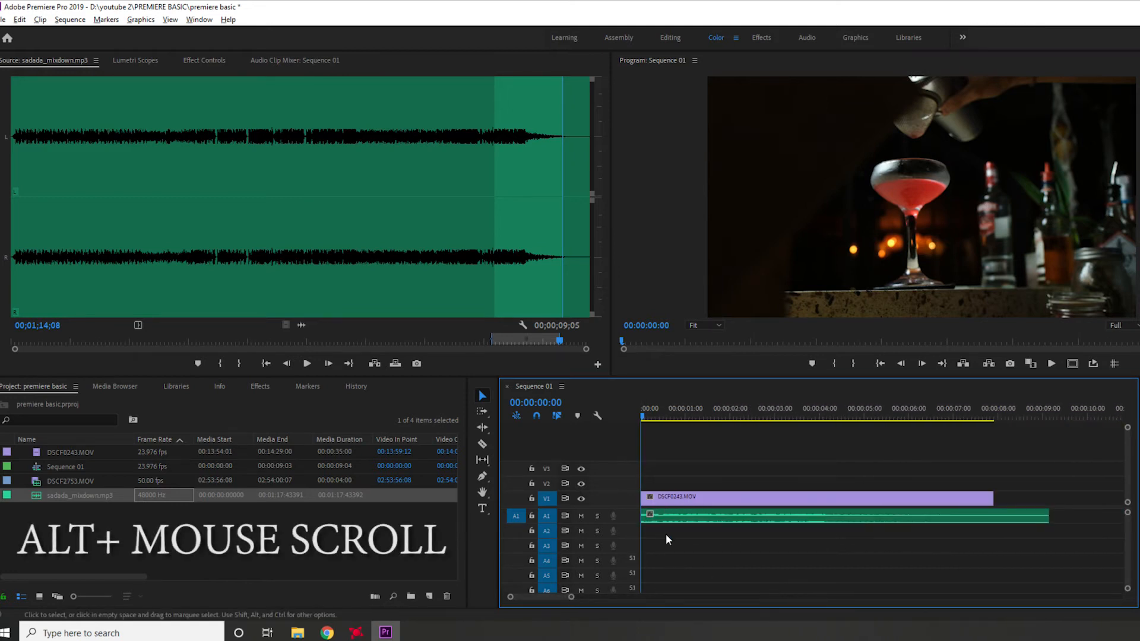
scroll(683, 529, up, 2)
scroll(684, 532, down, 4)
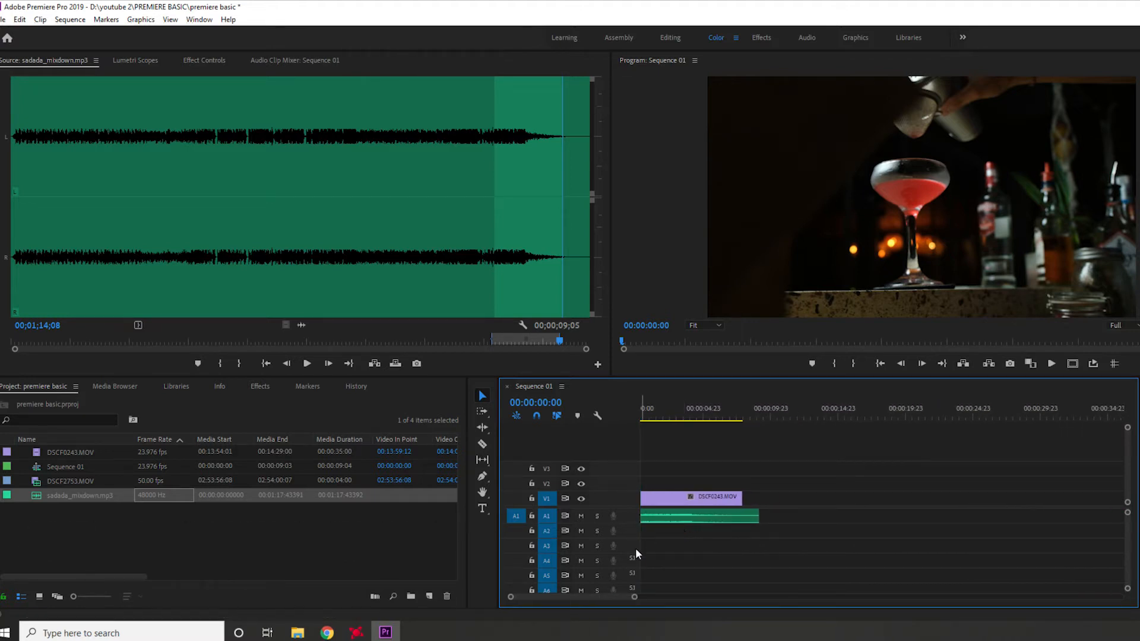
scroll(675, 534, up, 3)
drag(558, 597, 513, 598)
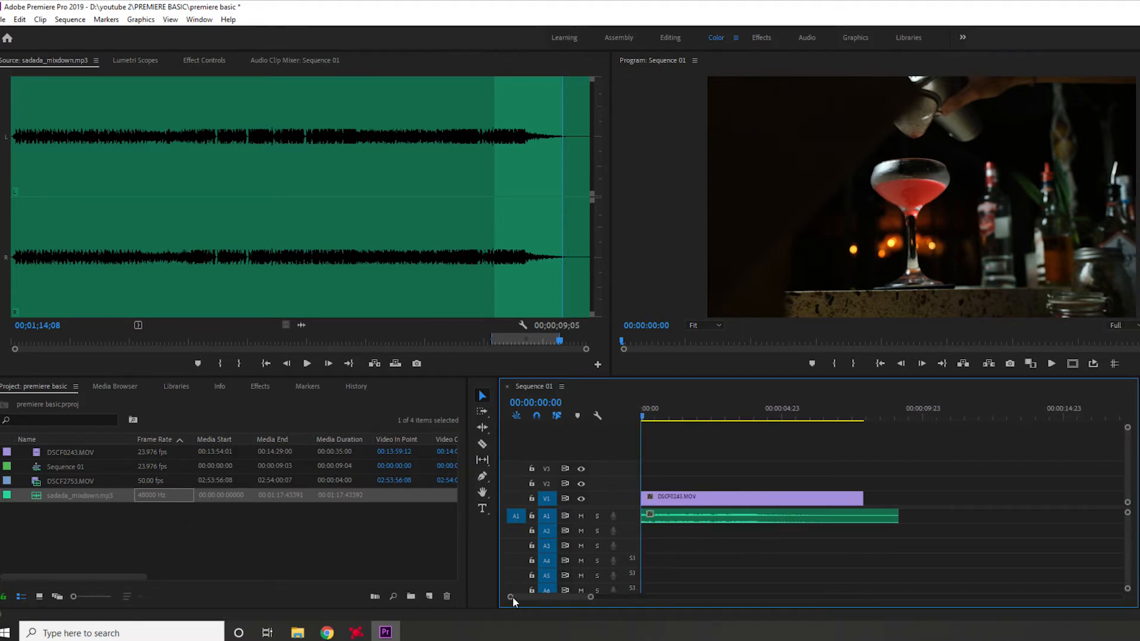
click(673, 498)
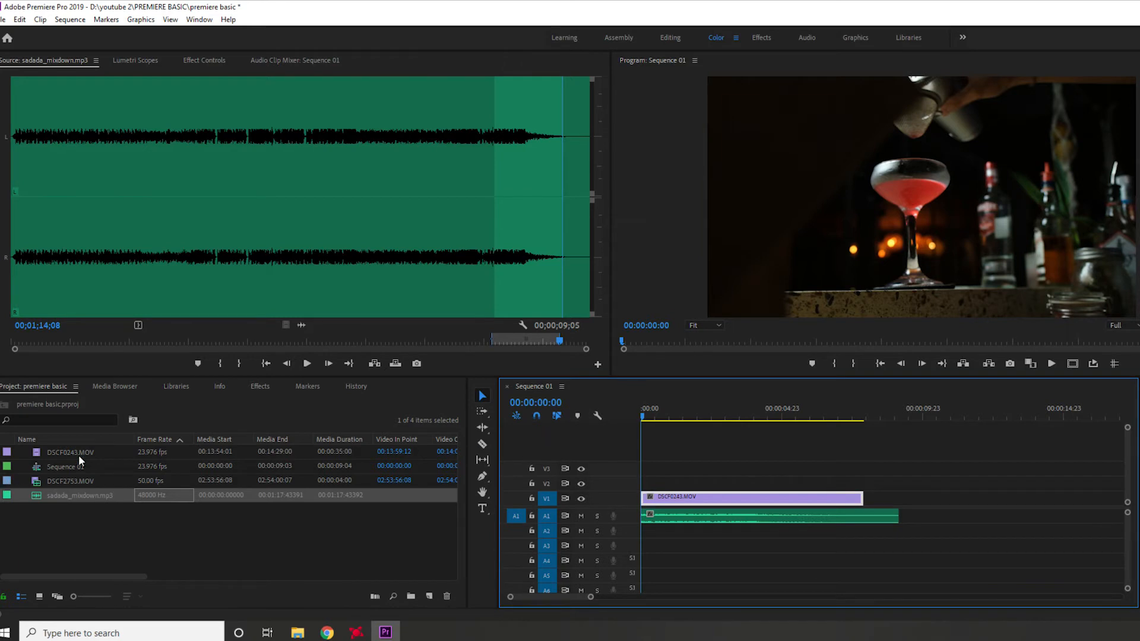
drag(719, 502, 828, 499)
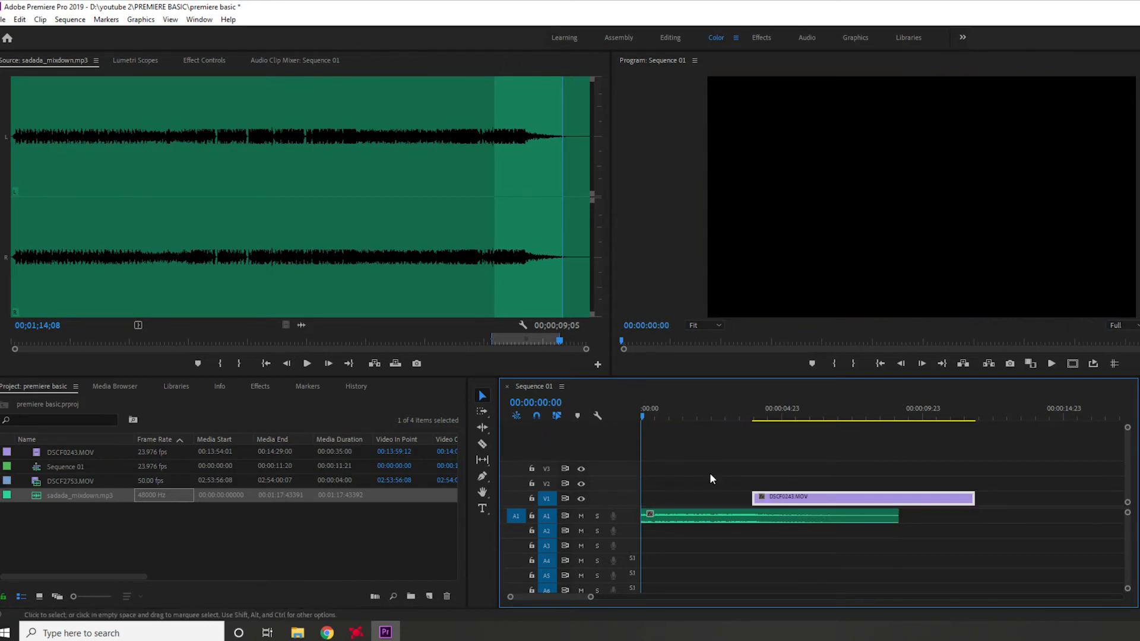
Mark DSCF2753.MOV from about 02:53:57:14 to 02:53:58:09 and place that range at the sequence start on tracks V2 and A2.
click(46, 478)
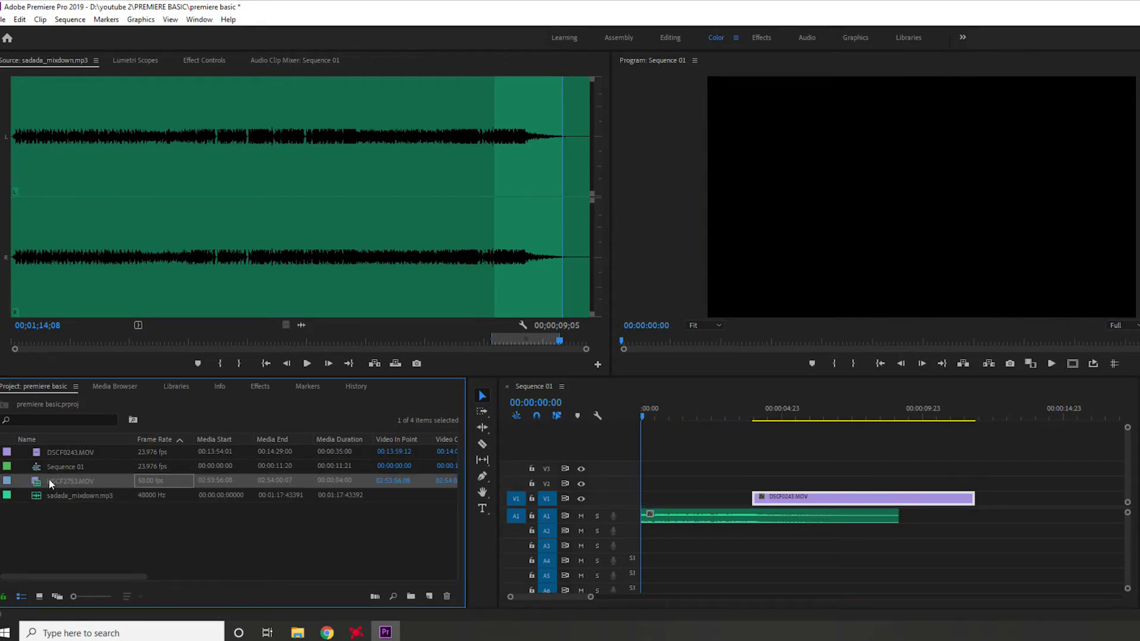
double_click(40, 482)
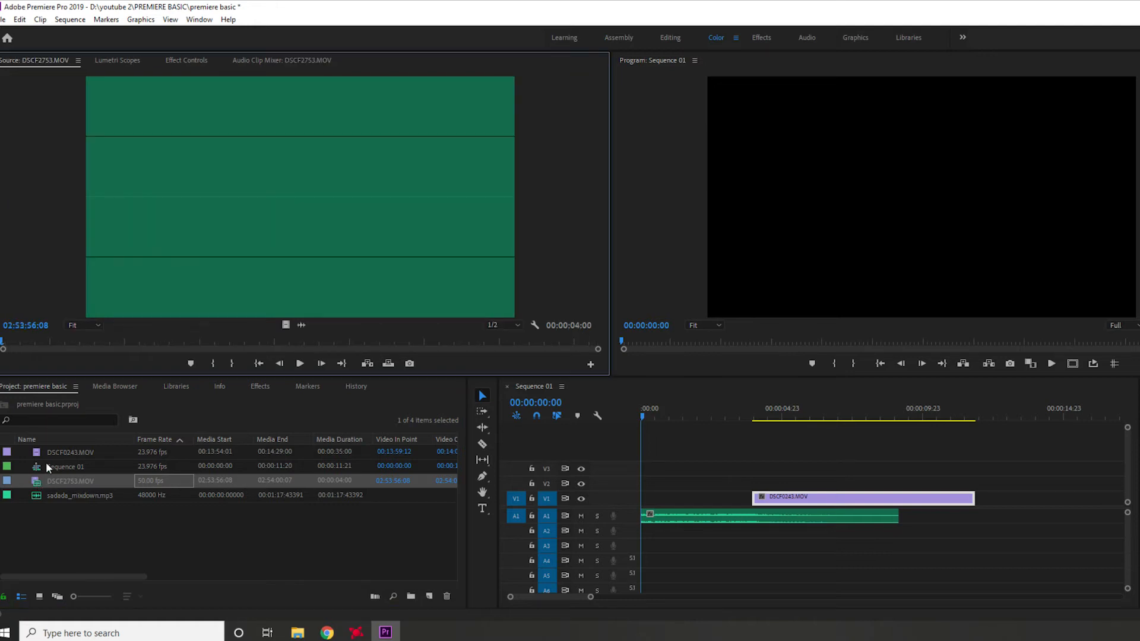
drag(2, 344, 168, 344)
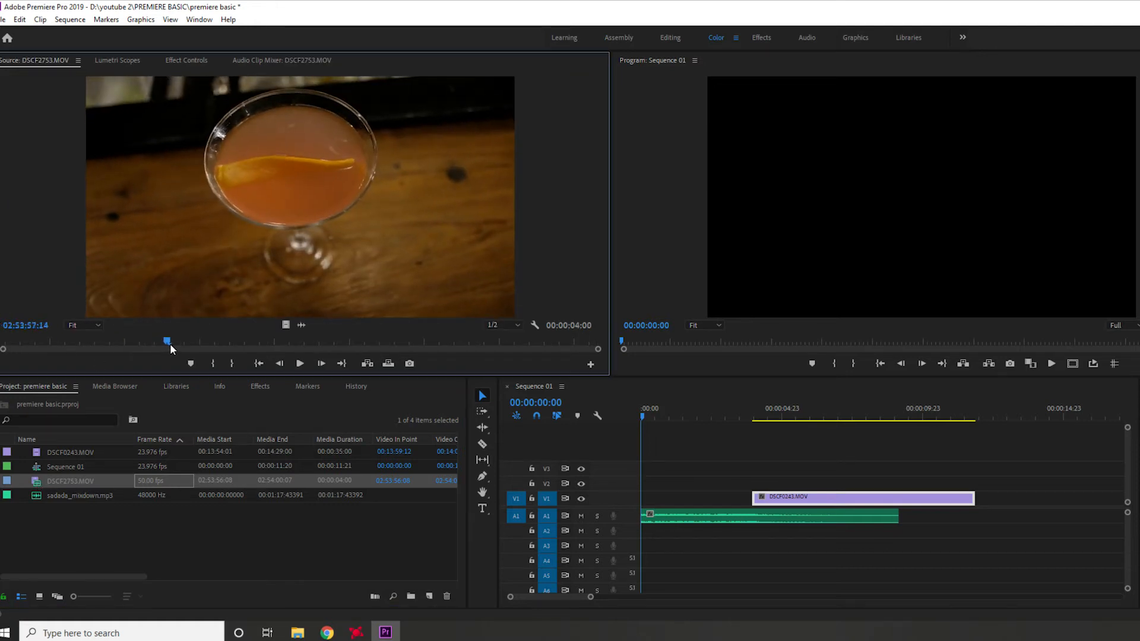
click(214, 363)
drag(167, 338, 661, 484)
key(o)
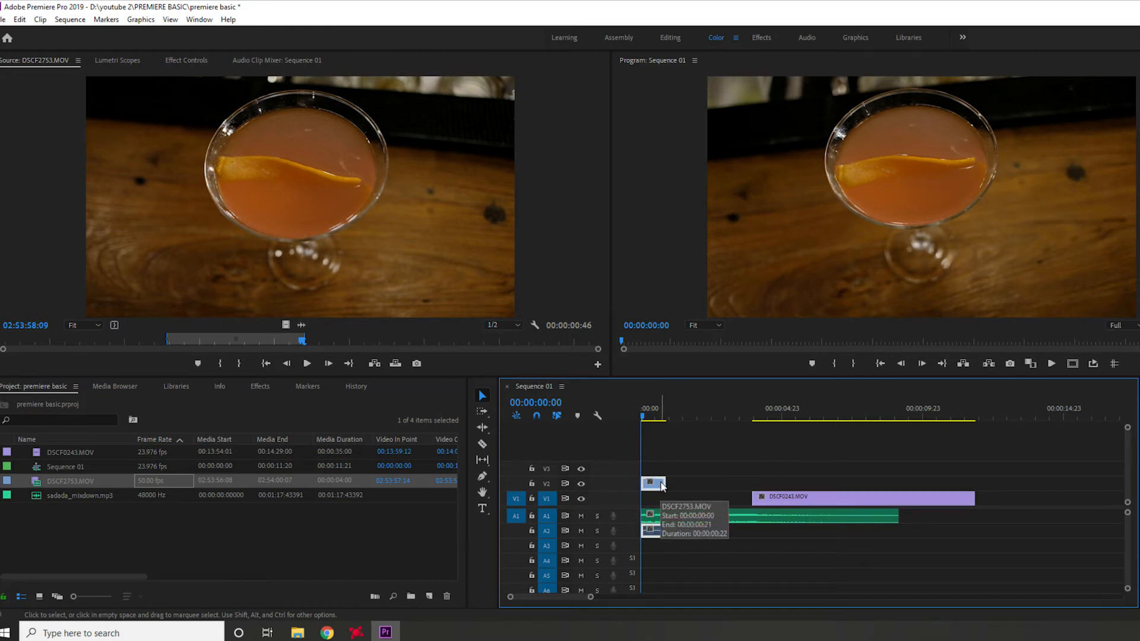
Unlink the DSCF2753.MOV clip, delete its audio from A2 and move its video down to the start of V1.
right_click(662, 484)
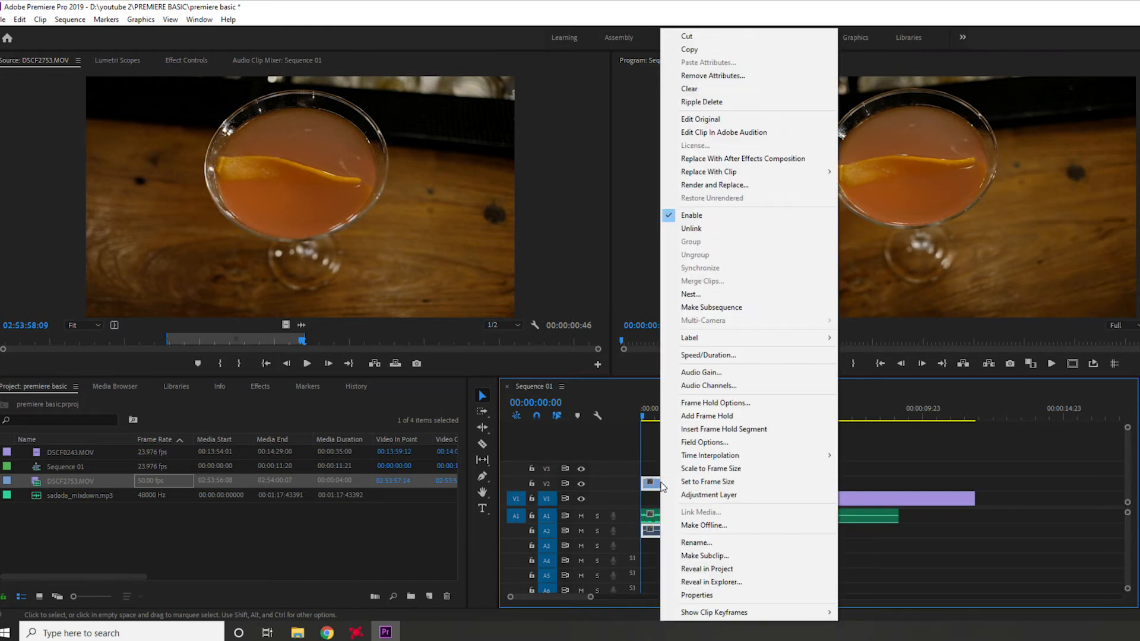
click(704, 230)
click(657, 530)
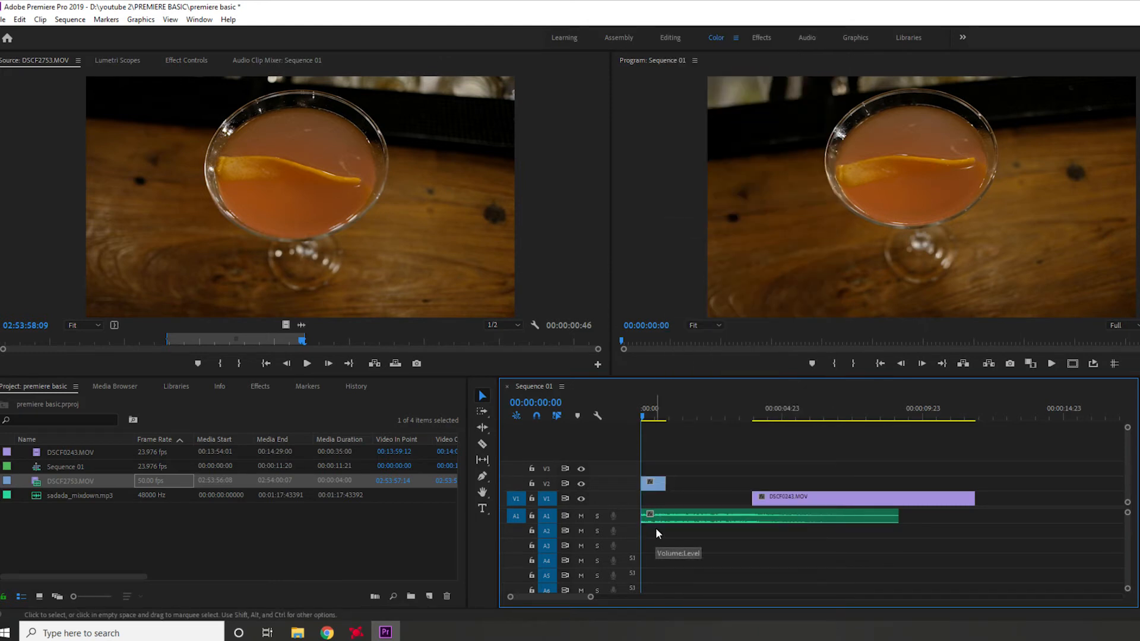
drag(653, 488, 658, 502)
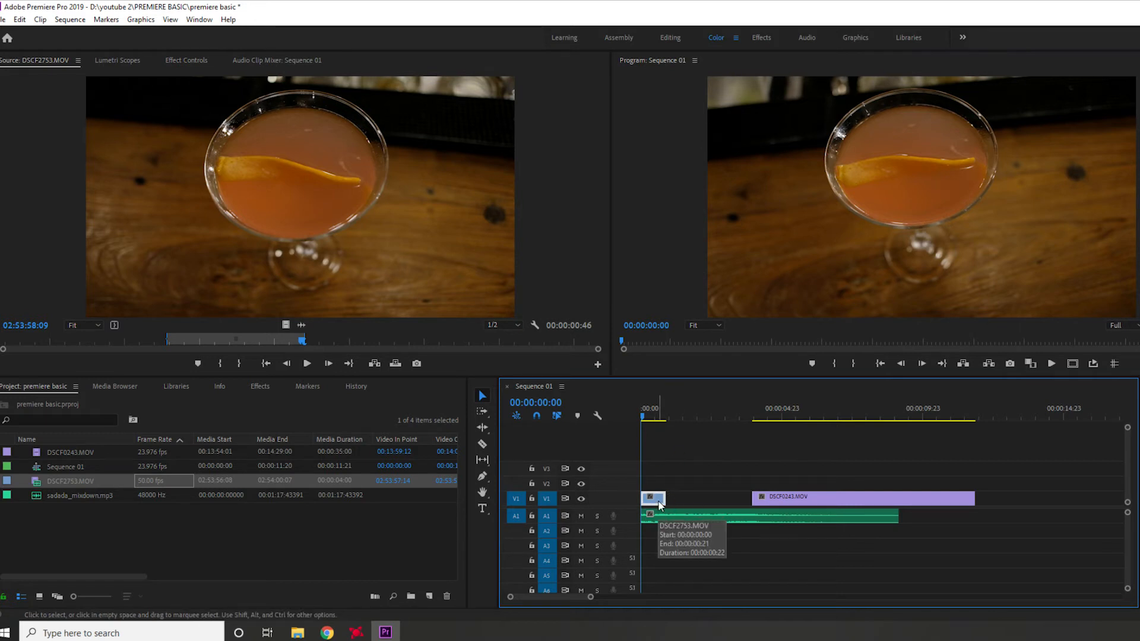
Set the DSCF2753.MOV clip's speed to 50% and move the DSCF0243.MOV clip directly against its end.
key(ctrl+r)
text(50)
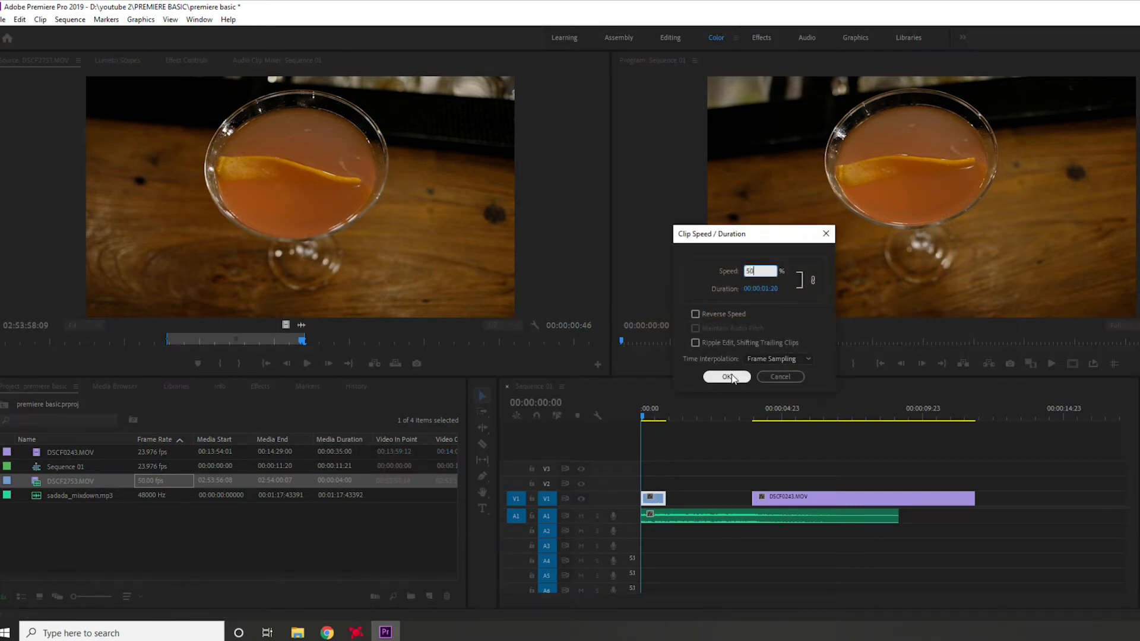
click(726, 377)
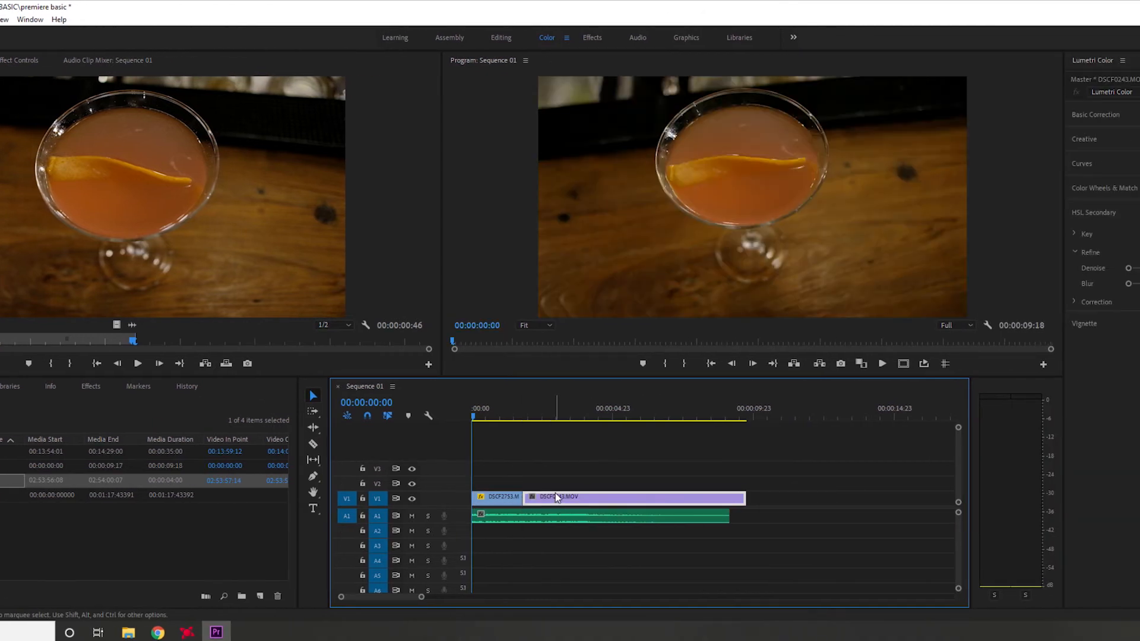
Play back the sequence and set the Program monitor's playback resolution to 1/2.
key(space)
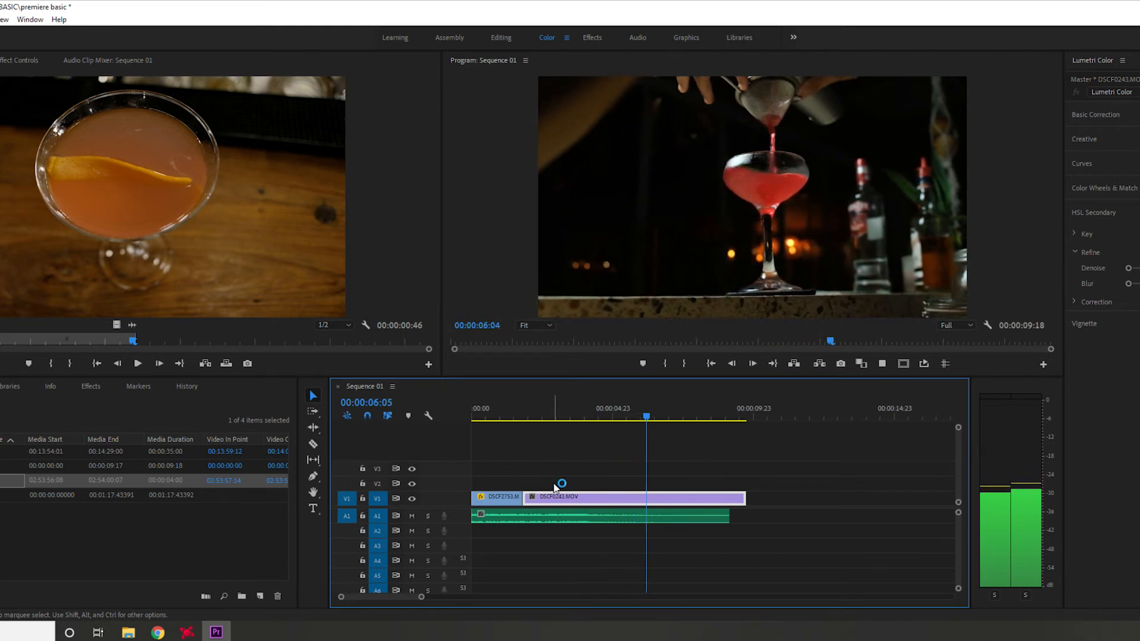
key(space)
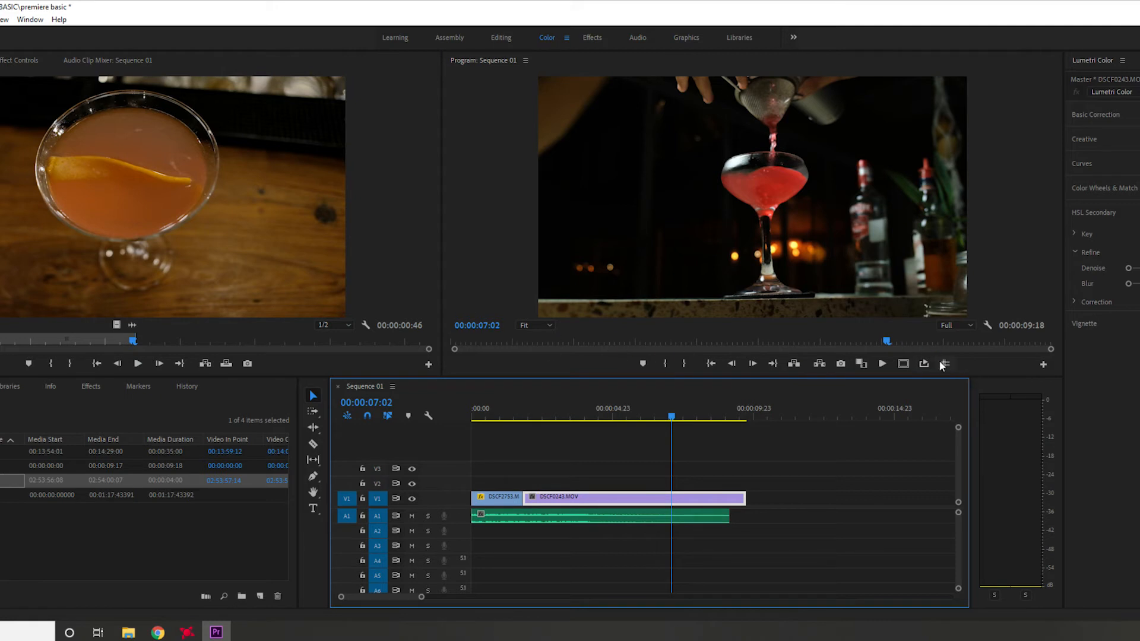
click(956, 327)
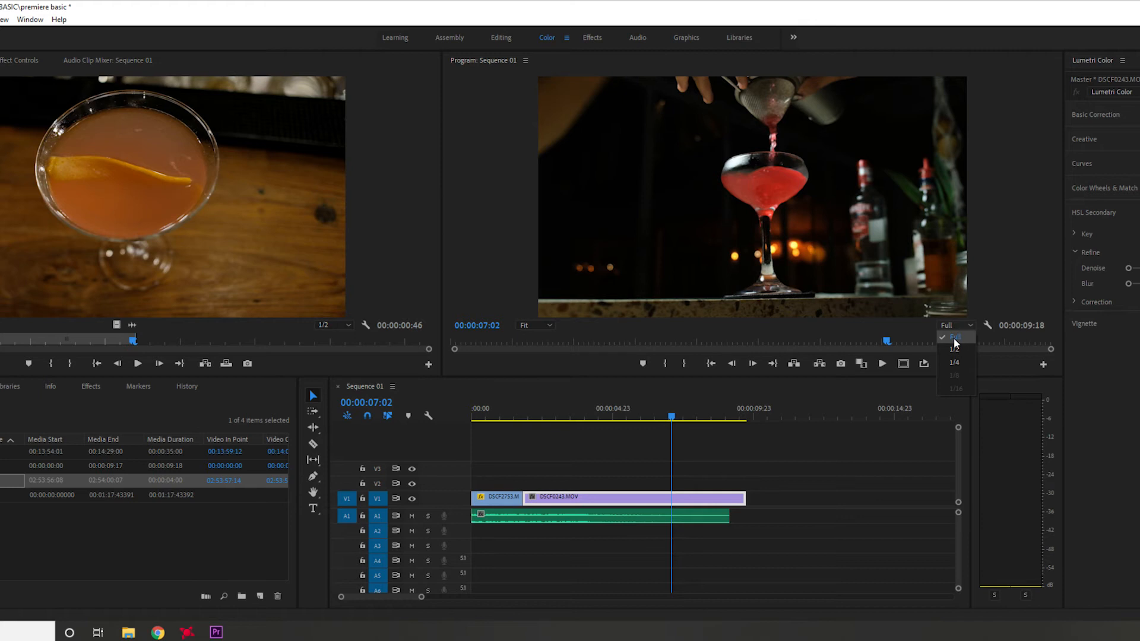
click(957, 351)
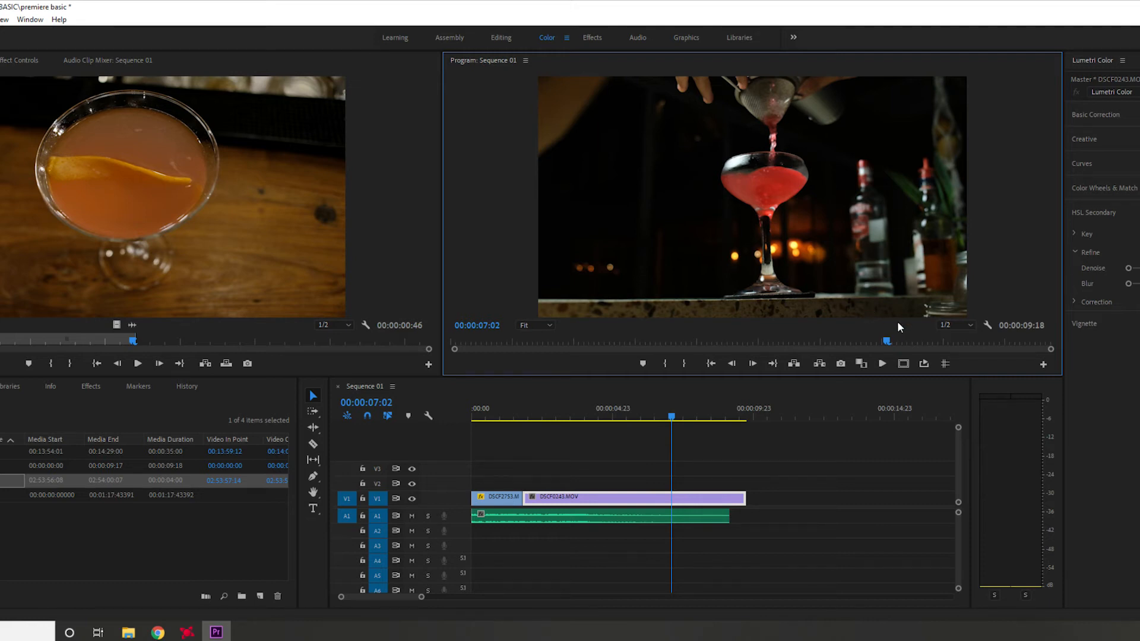
click(955, 325)
click(922, 363)
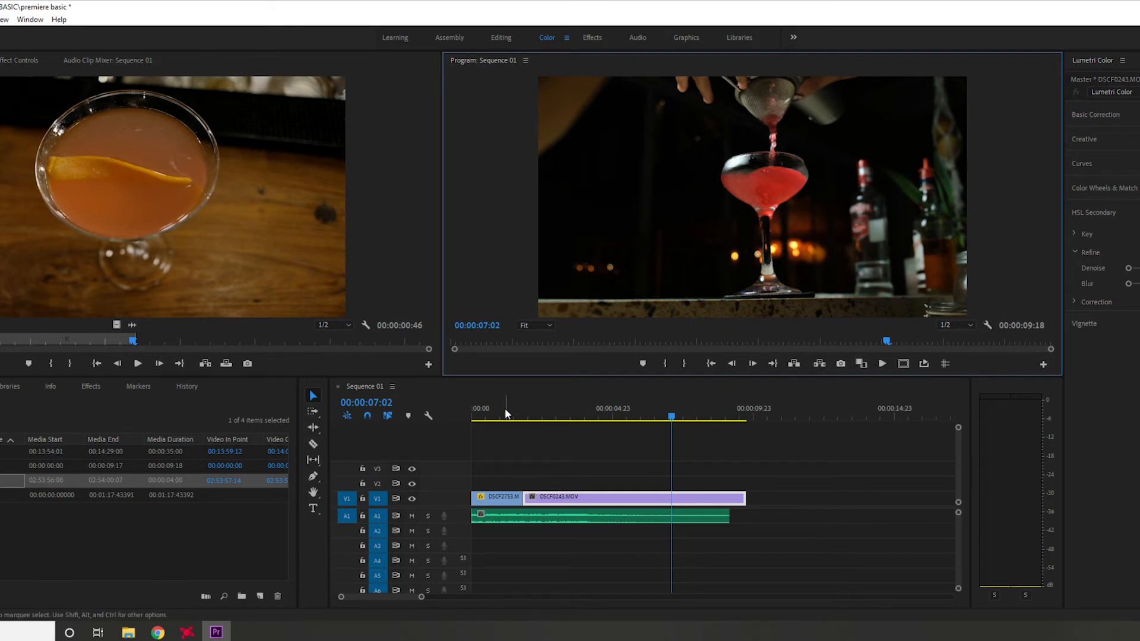
Return the playhead to the start of the sequence and select the DSCF2753.MOV clip on V1.
click(467, 424)
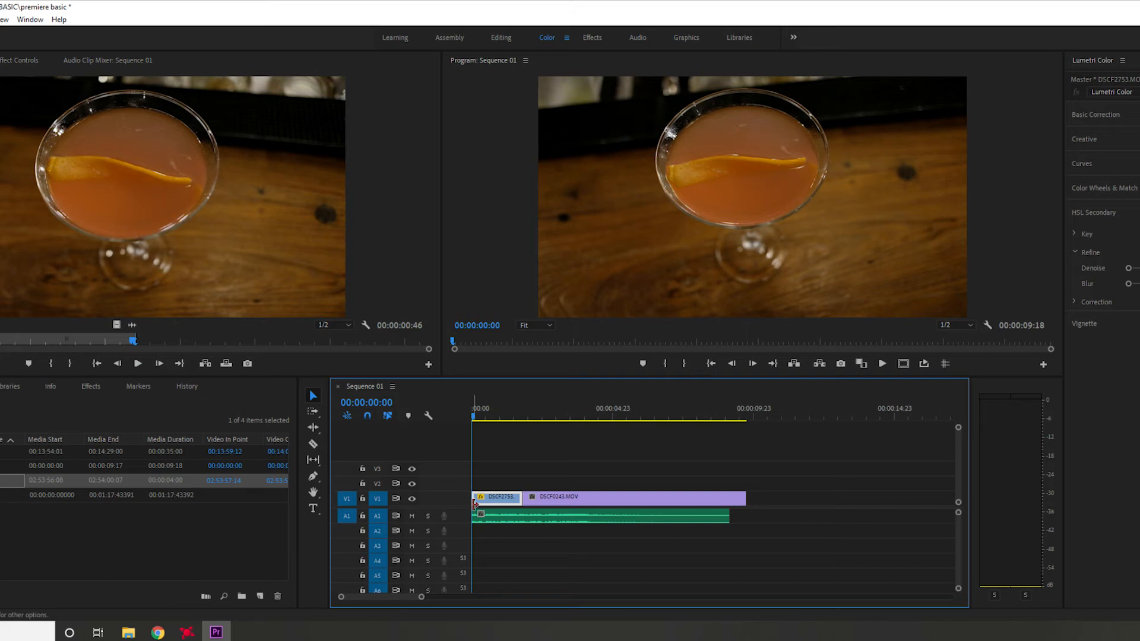
Show the Time Remapping speed line on the DSCF2753.MOV clip and increase the height of the V1 track.
click(481, 497)
mouse_move(523, 534)
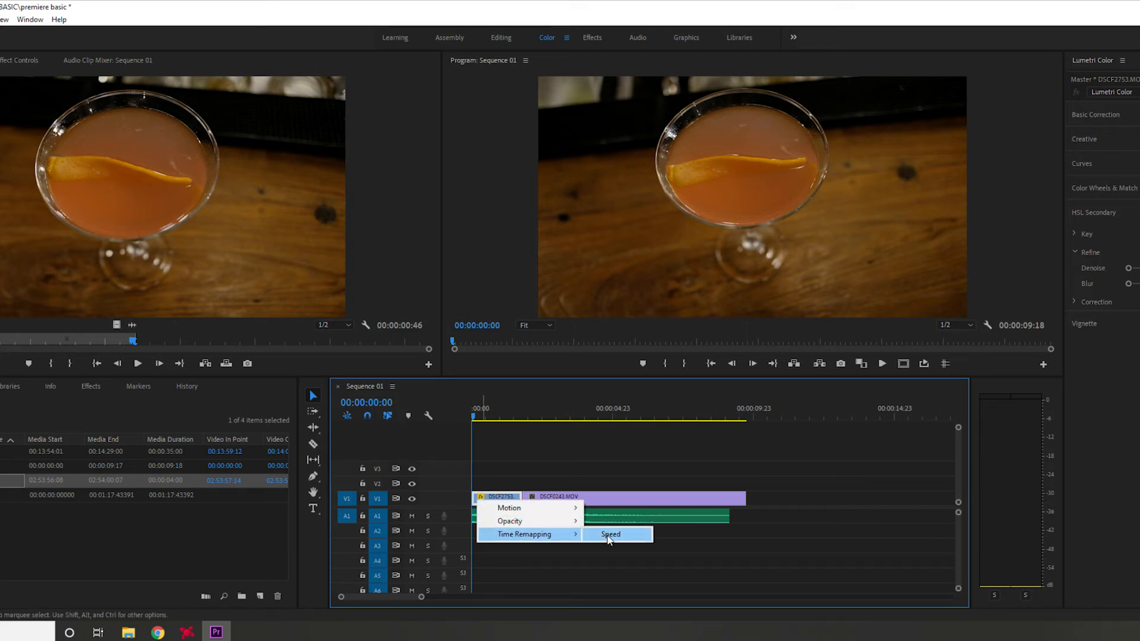
click(607, 535)
drag(440, 492, 442, 466)
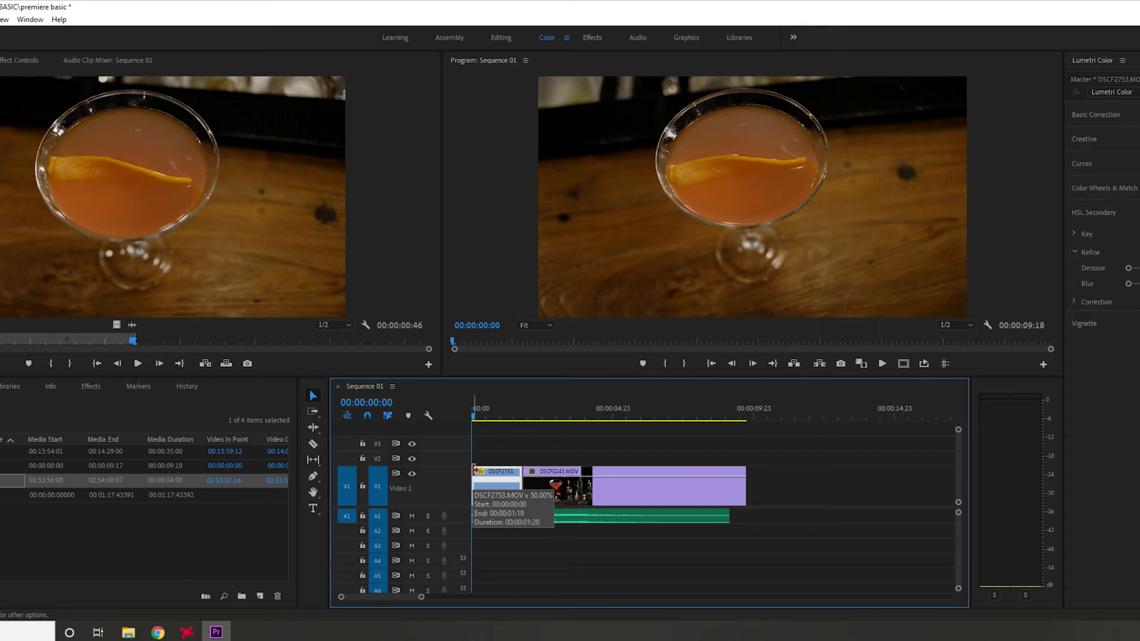
Add two speed keyframes to the DSCF2753.MOV clip, the first at 00:00:00:13, and ramp up the speed before the first and after the second.
key(p)
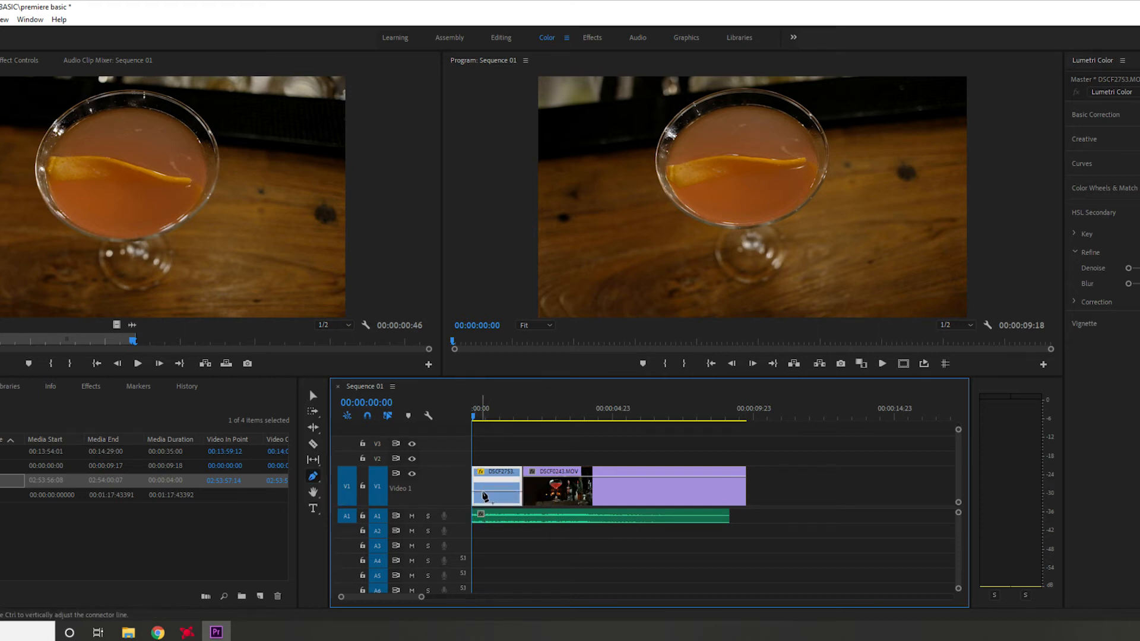
key(space)
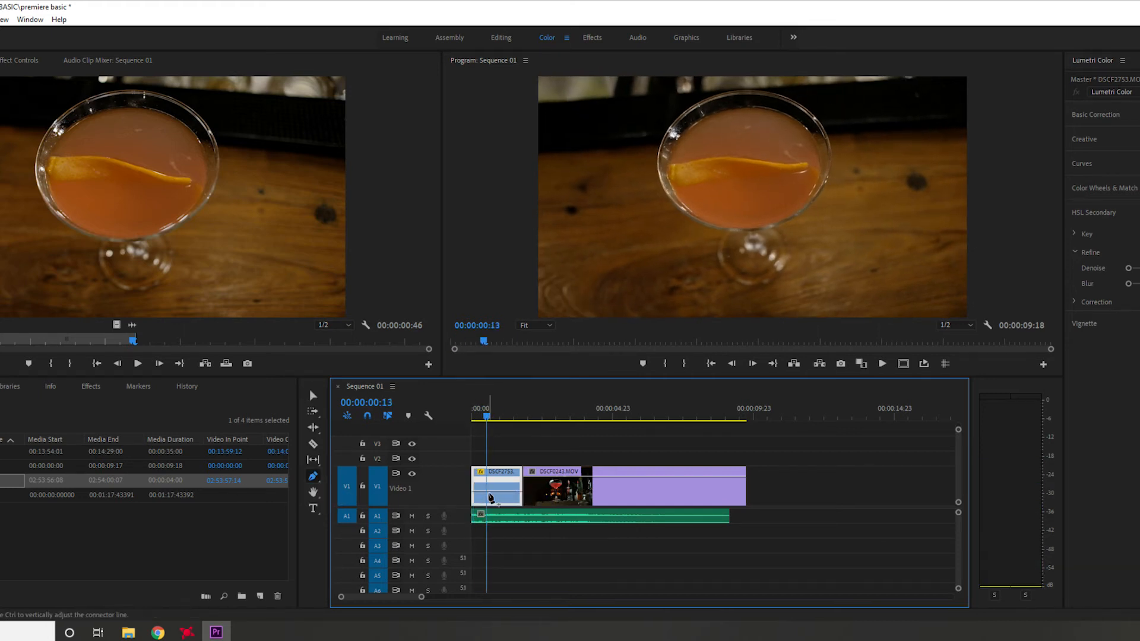
key(v)
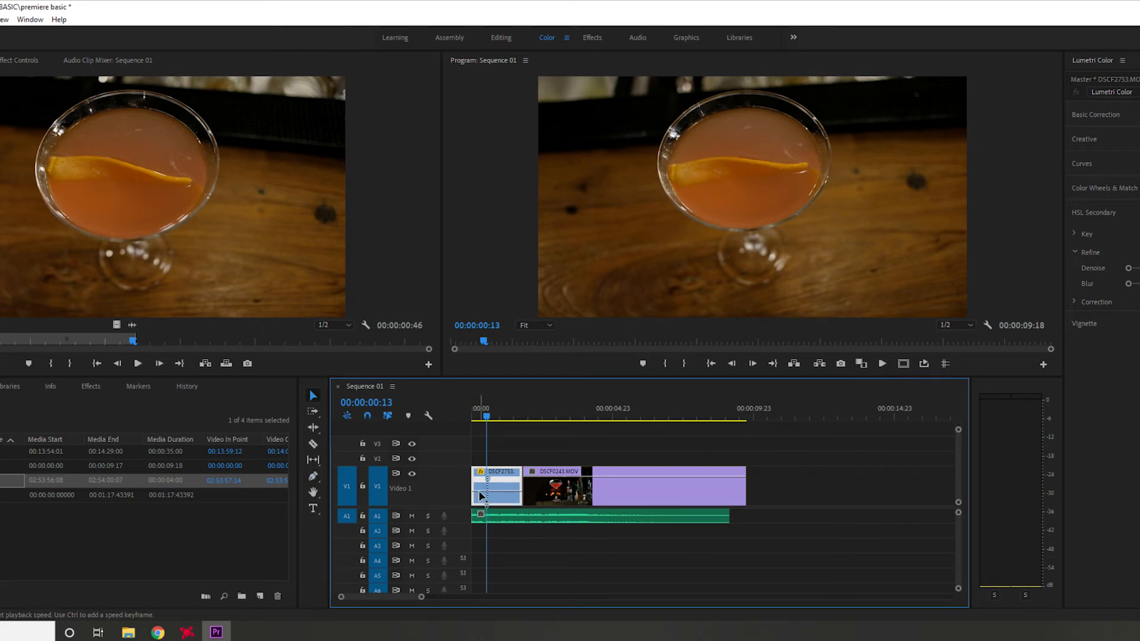
drag(480, 492, 482, 481)
mouse_move(482, 418)
mouse_down()
mouse_move(449, 418)
mouse_move(492, 418)
mouse_up()
ctrl+click(492, 495)
drag(497, 496, 522, 471)
Close the gap on V1 by moving the DSCF0243.MOV clip directly against the end of the DSCF2753.MOV clip.
scroll(480, 482, up, 2)
scroll(481, 486, up, 2)
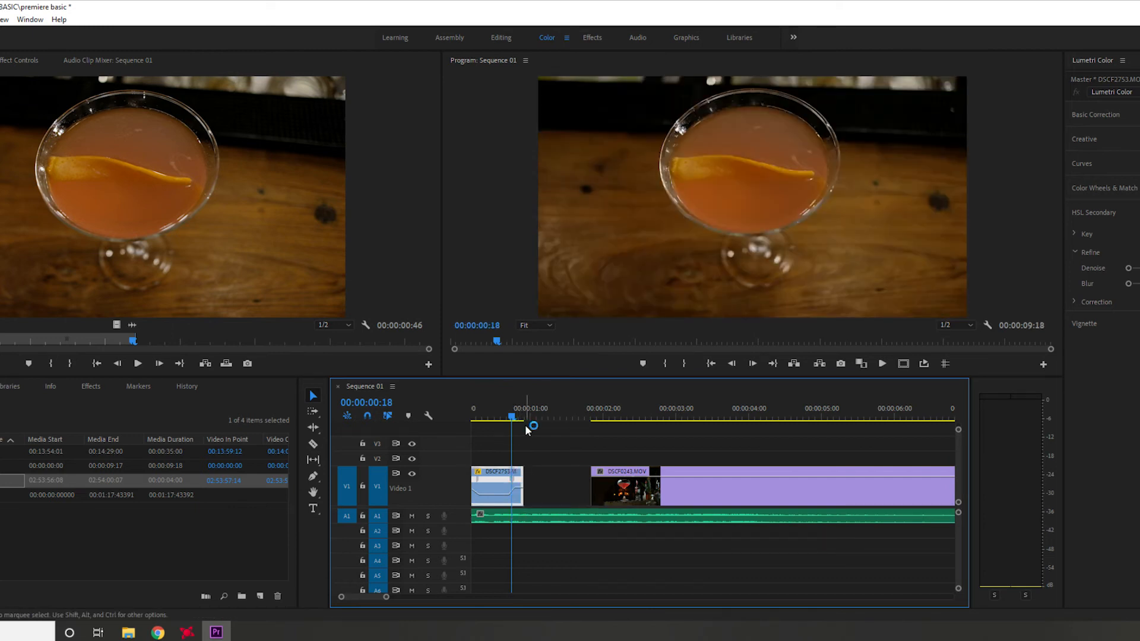
drag(683, 493, 628, 496)
Show the Time Remapping speed line on the DSCF0243.MOV clip and place the playhead at the clip's start.
right_click(545, 474)
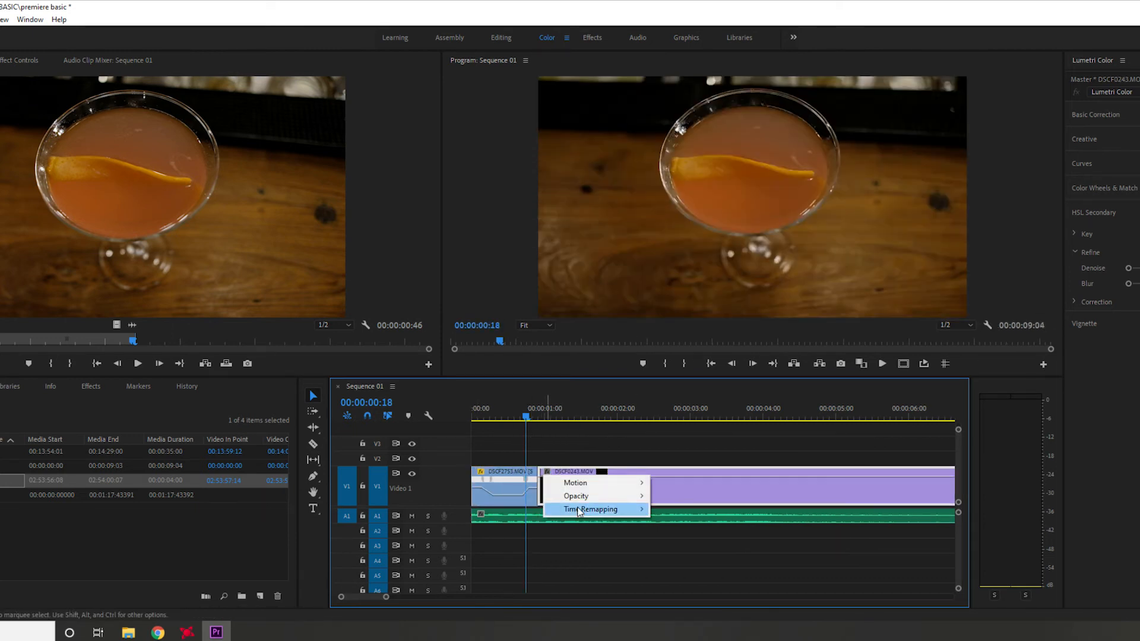
mouse_move(574, 509)
click(671, 510)
click(541, 418)
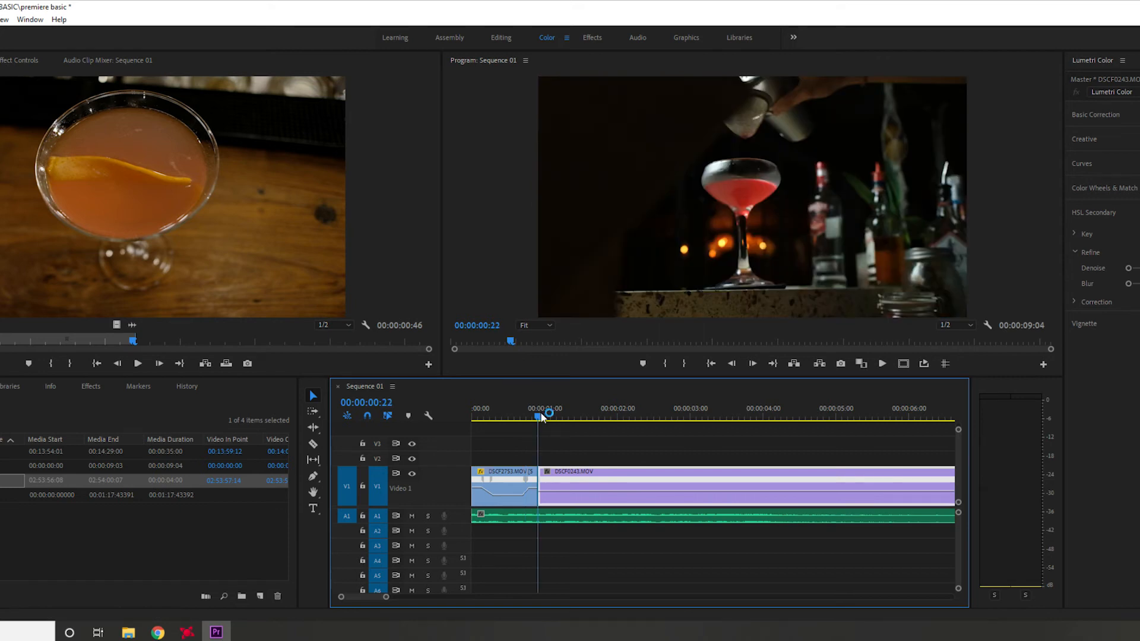
right_click(545, 472)
mouse_move(585, 509)
click(688, 509)
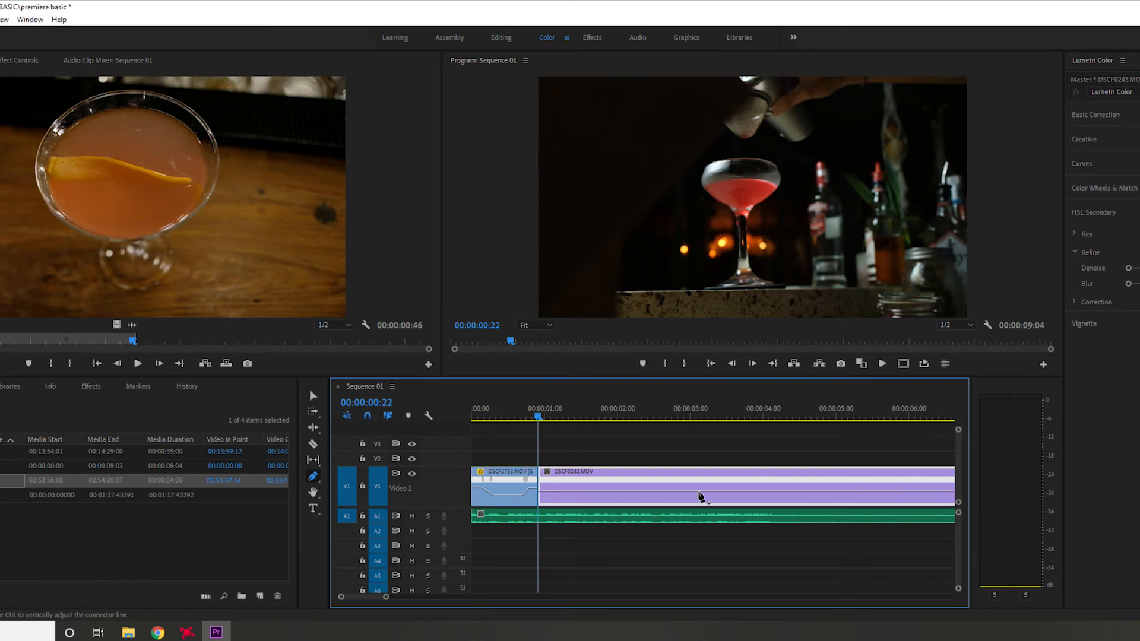
Add a speed keyframe to the DSCF0243.MOV clip at 00:00:03:13, raise the speed before it to about 890% and ramp the change gradually.
click(730, 502)
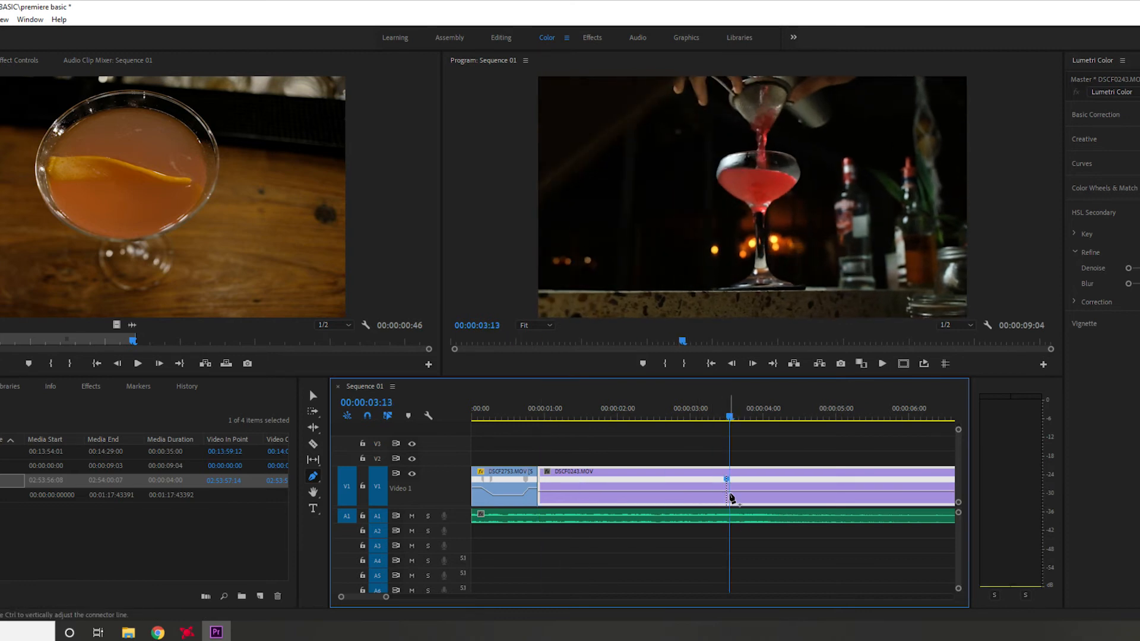
click(727, 496)
key(v)
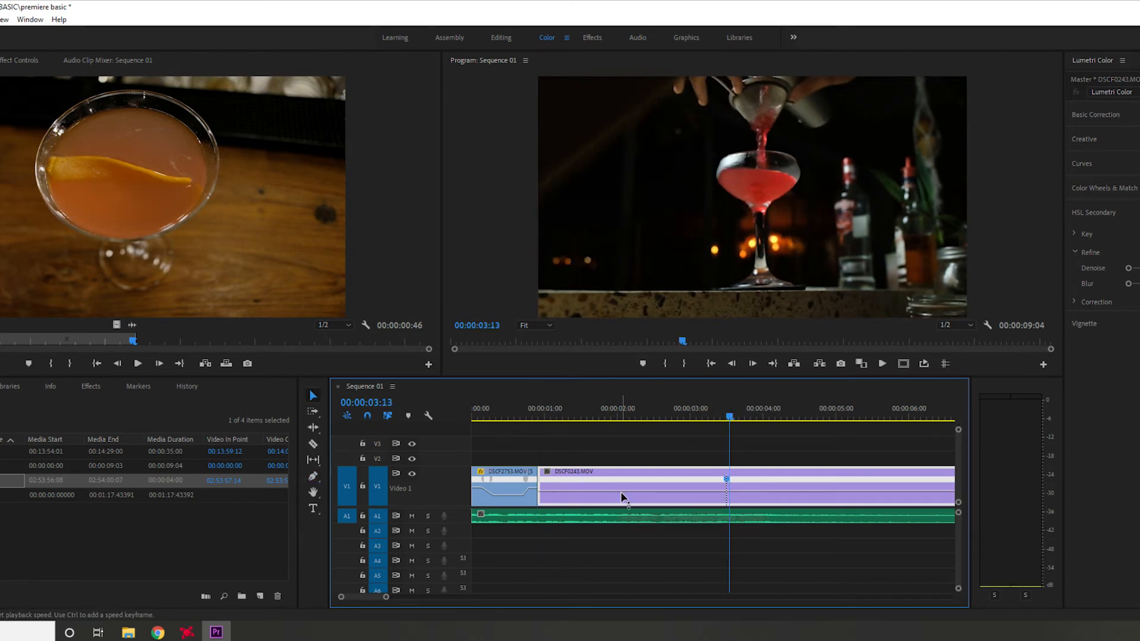
drag(622, 493, 625, 41)
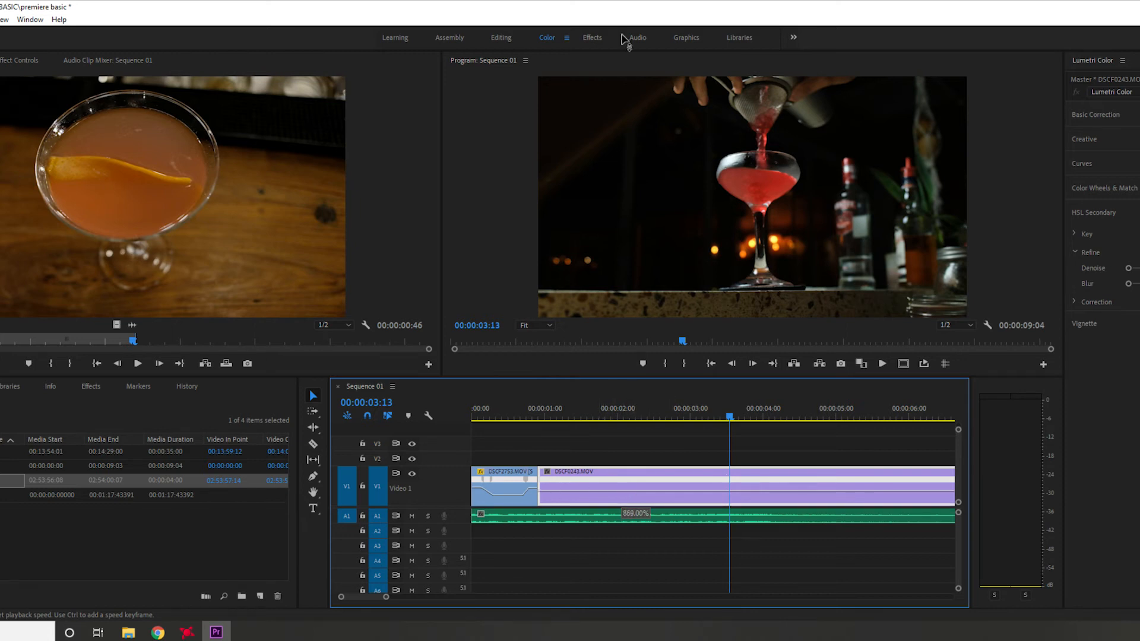
drag(556, 484, 544, 478)
Play back the sequence from the start several times to check the speed ramps on both clips.
click(473, 413)
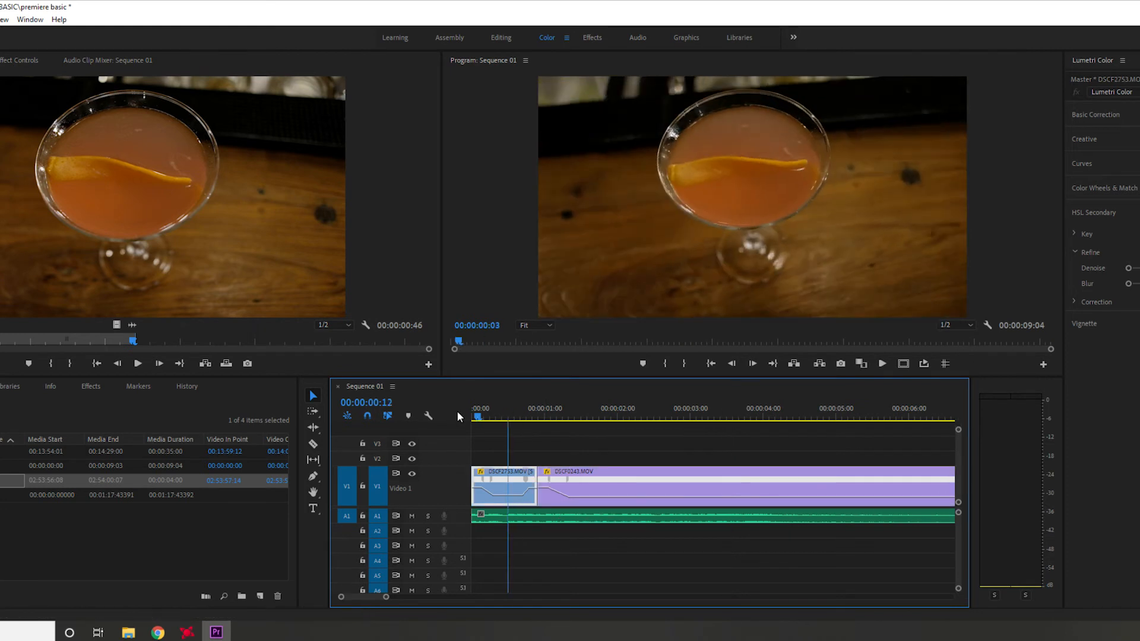
key(space)
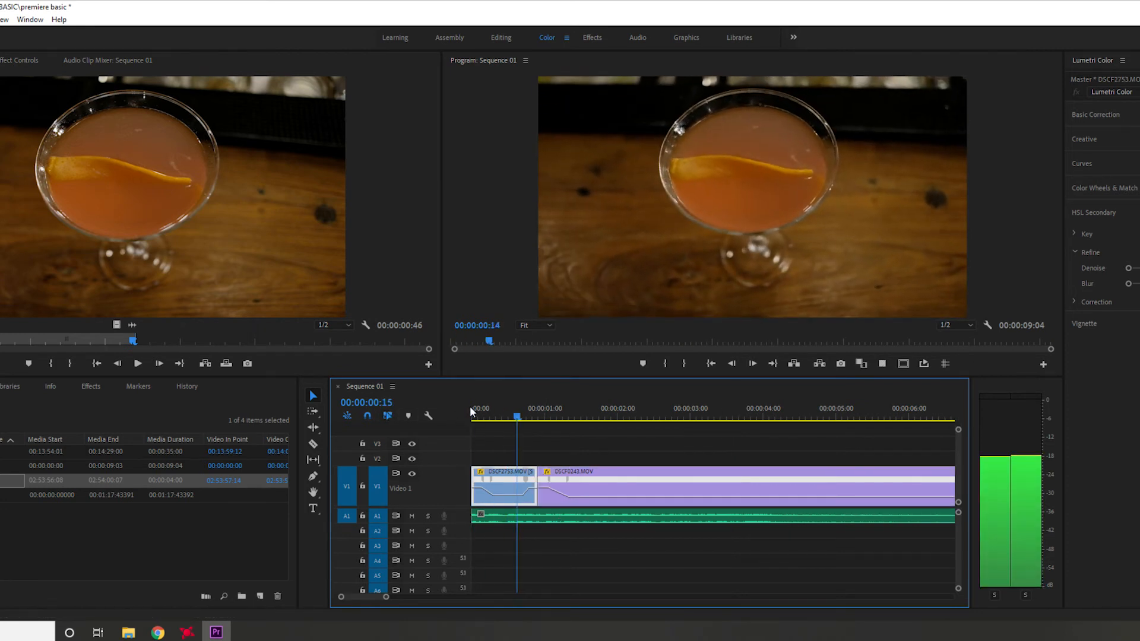
click(473, 411)
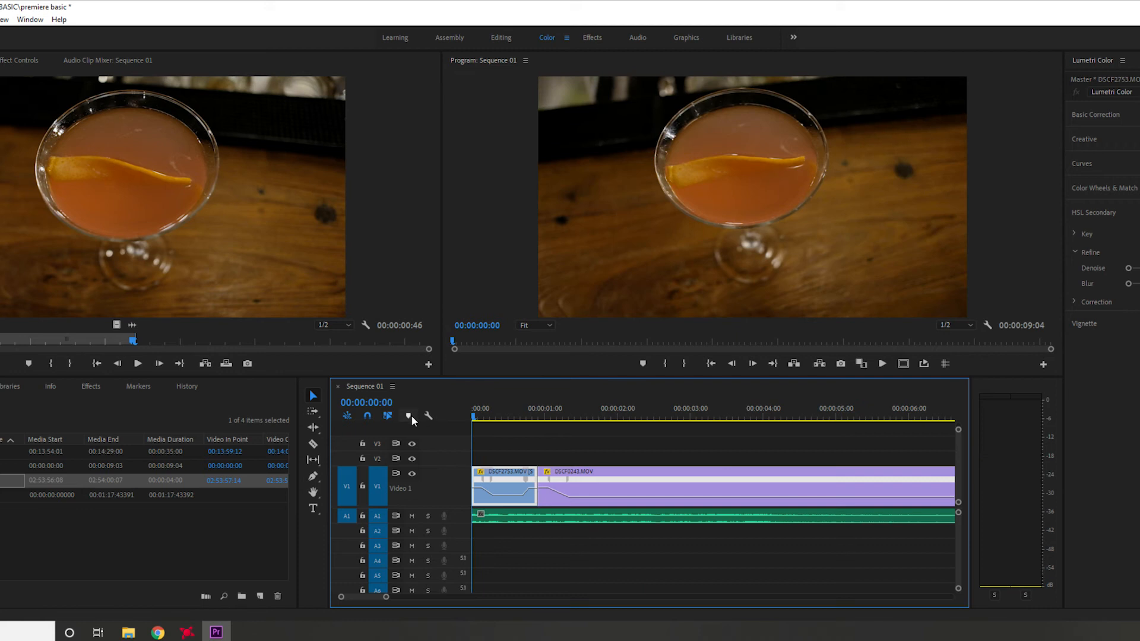
key(space)
key(space)
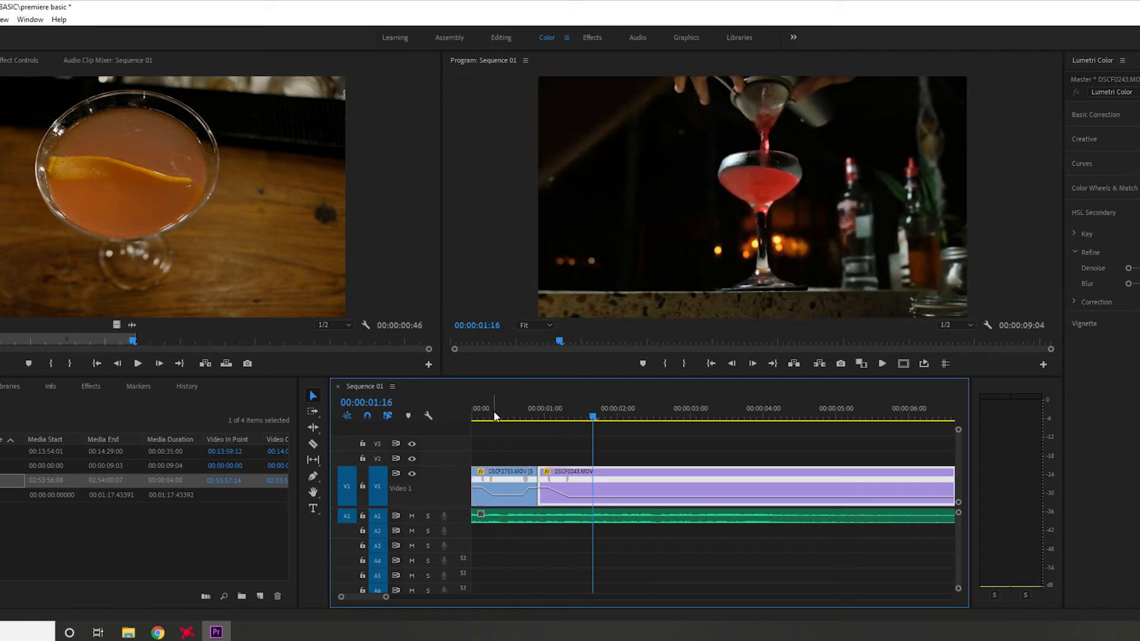
drag(492, 413, 438, 413)
key(space)
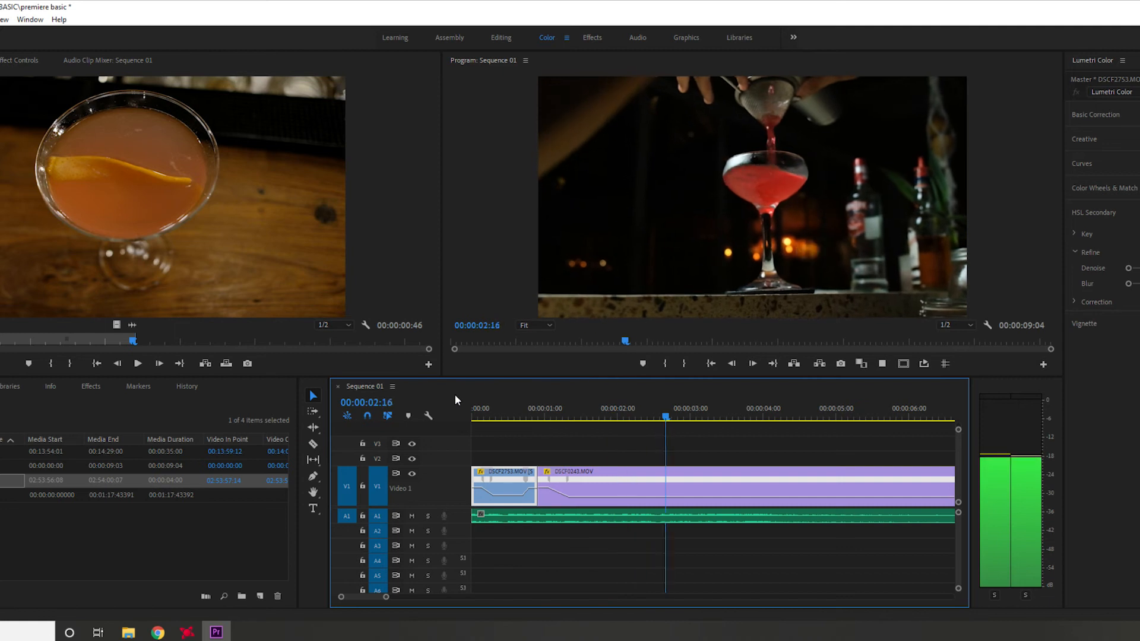
key(space)
key(space)
key(space)
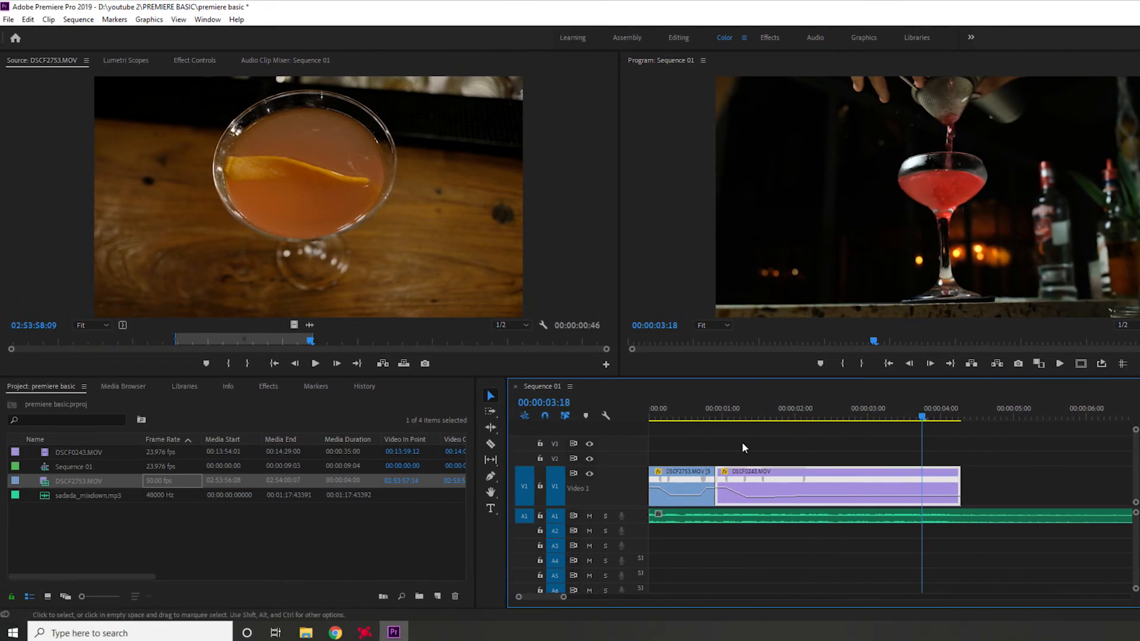
Apply the Film Dissolve video transition to the end of the DSCF0243.MOV clip and shorten its duration to 16 frames.
click(272, 386)
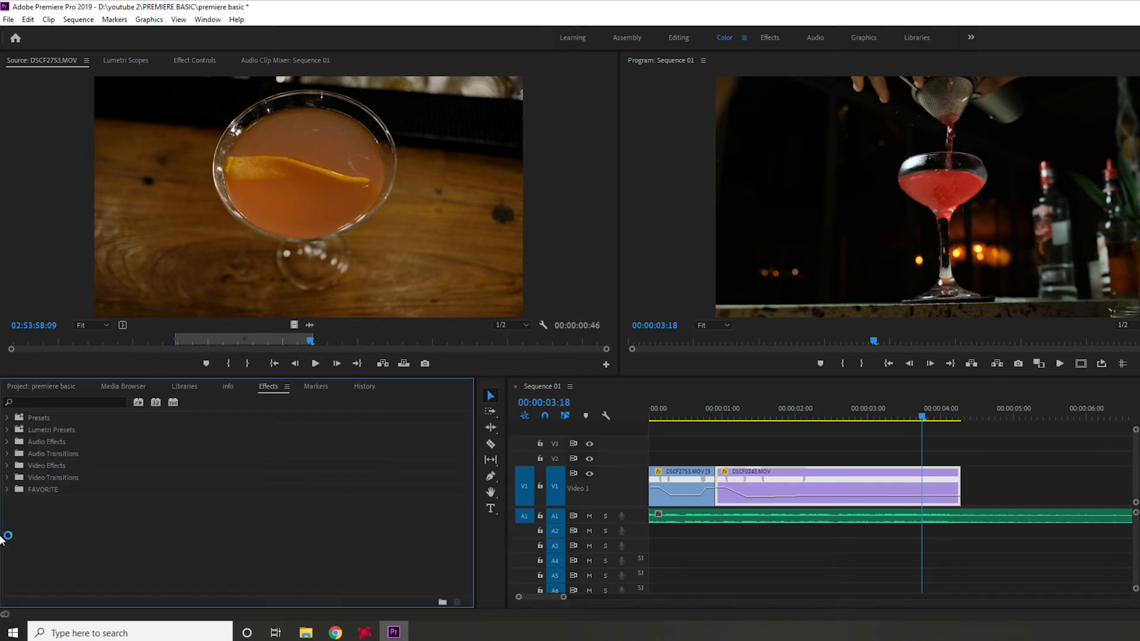
click(8, 477)
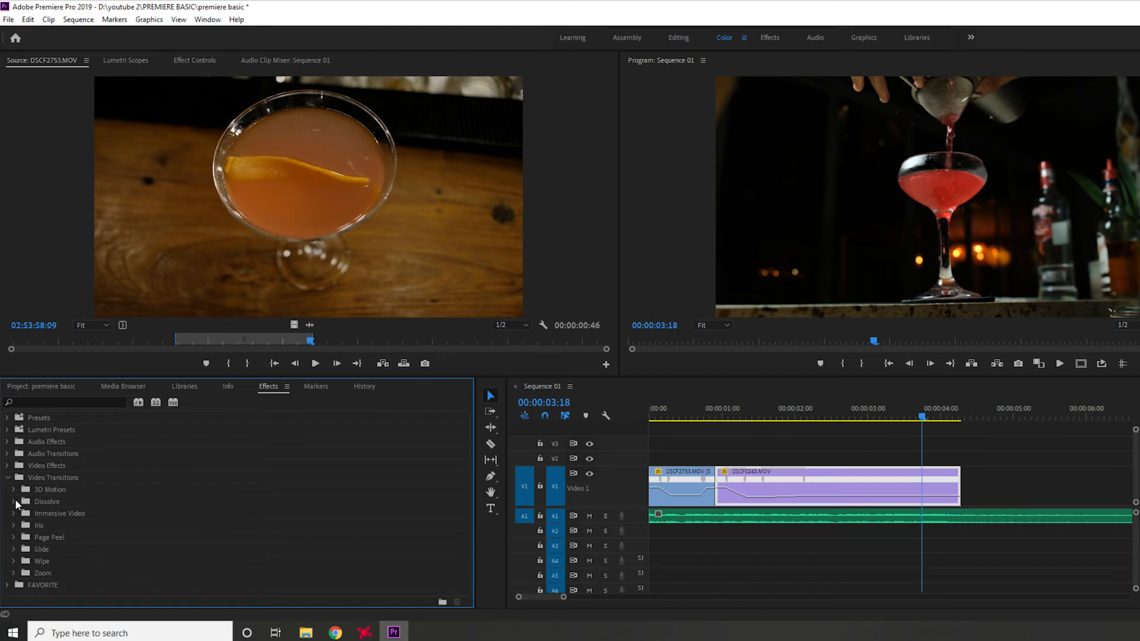
click(14, 501)
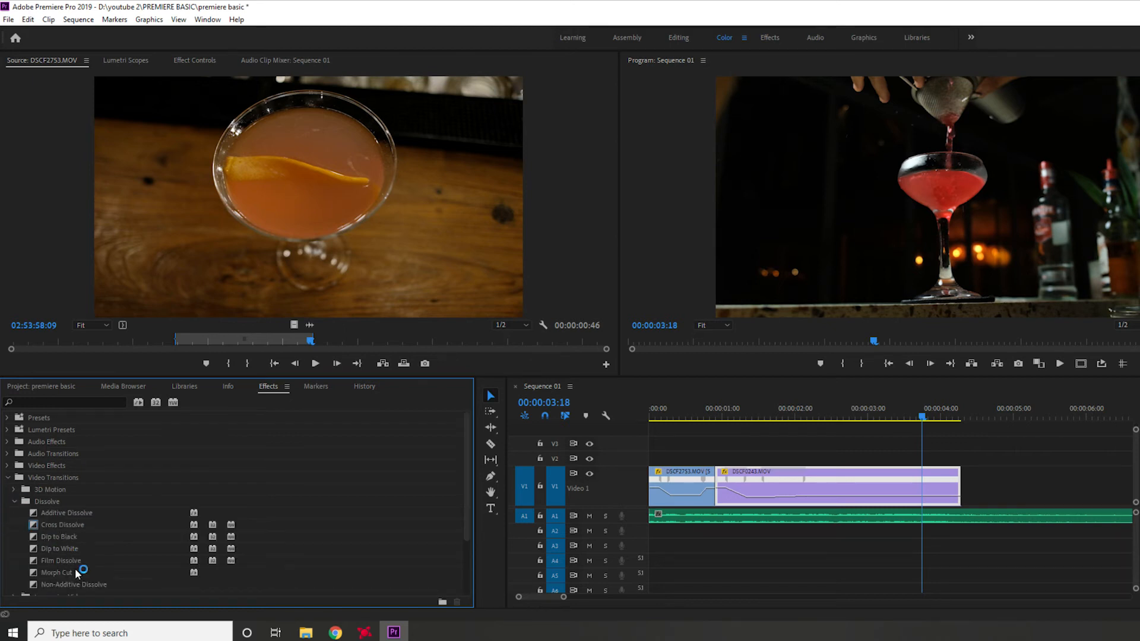
drag(57, 561, 960, 486)
drag(879, 485, 915, 484)
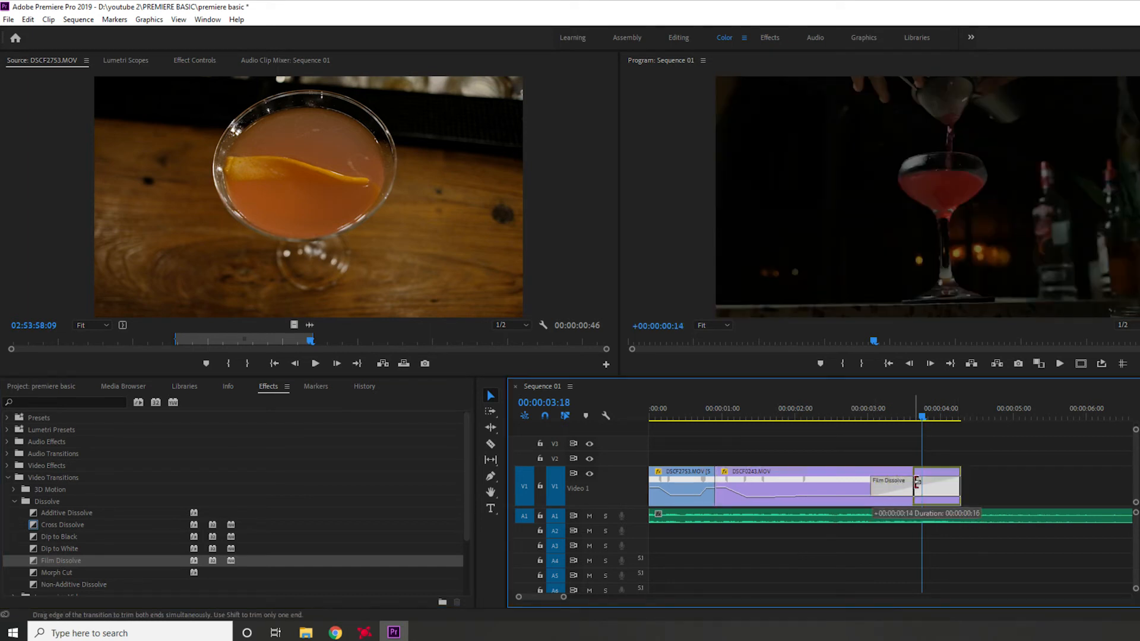
Preview the Film Dissolve from 00:00:03:11 and return the playhead to the start of the sequence.
click(902, 414)
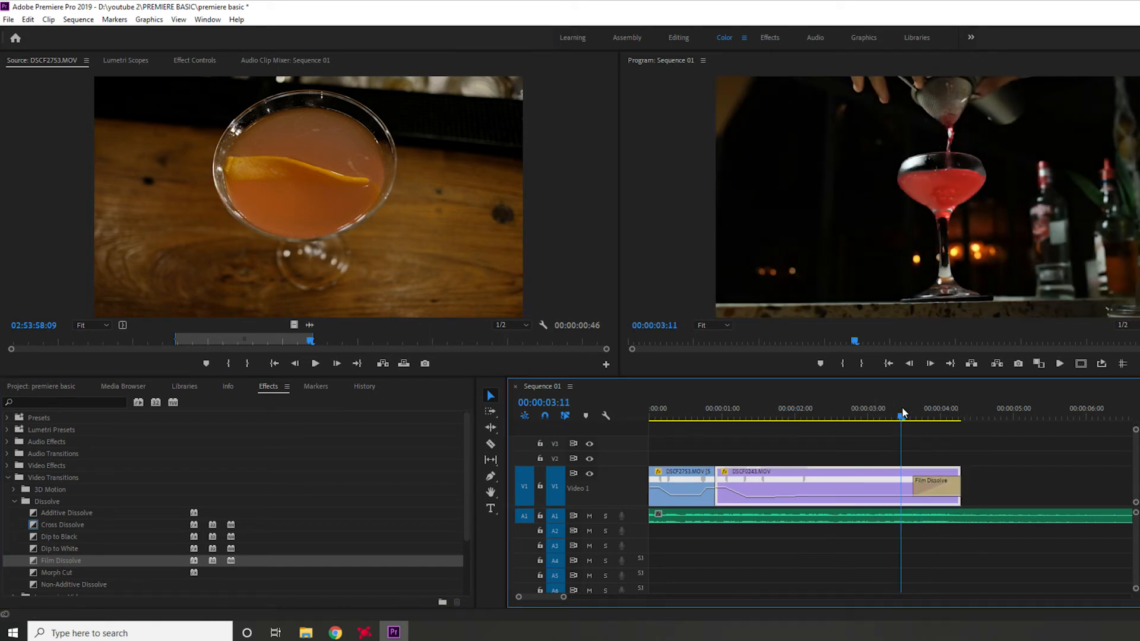
key(space)
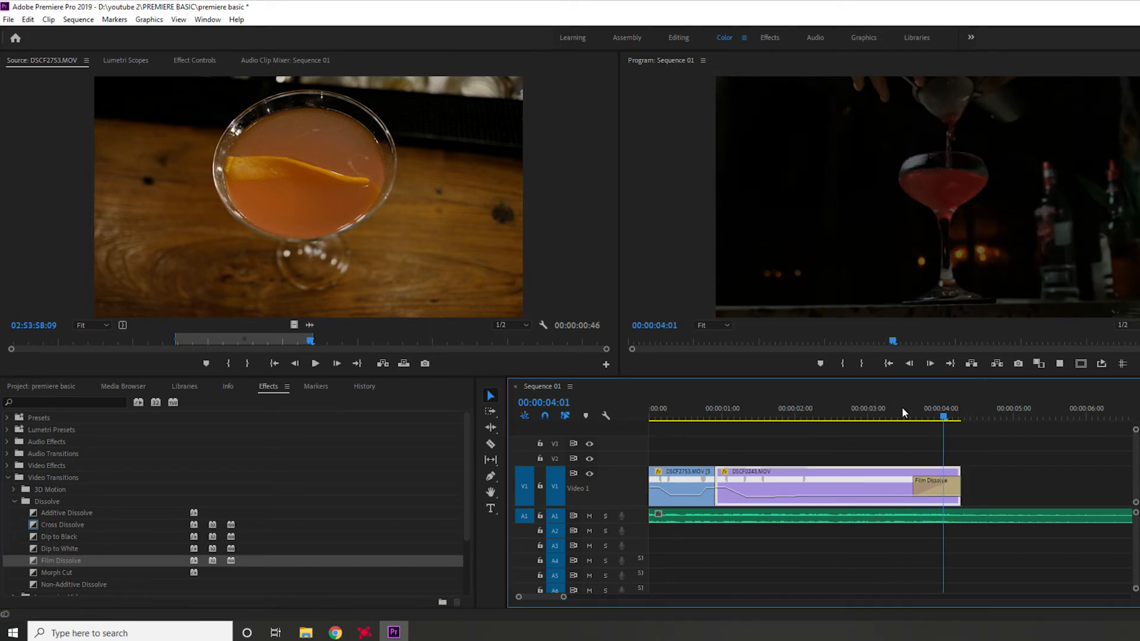
click(902, 409)
key(Home)
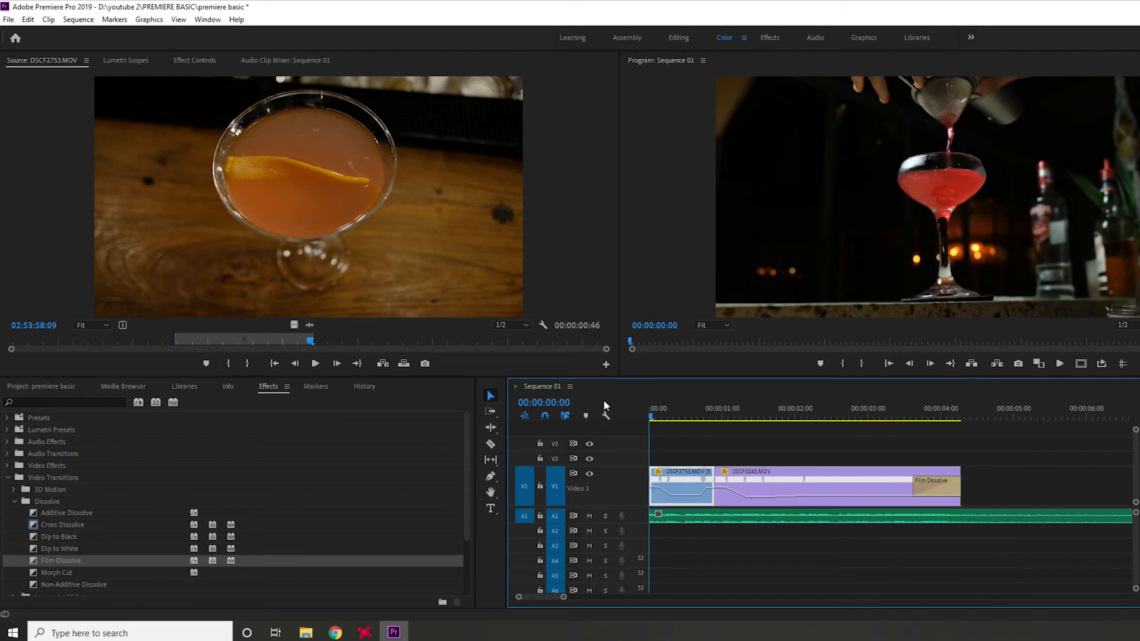
Examine the DSCF2753.MOV clip's effect controls, including the Motion, Opacity, Time Remapping and Scale properties.
click(7, 443)
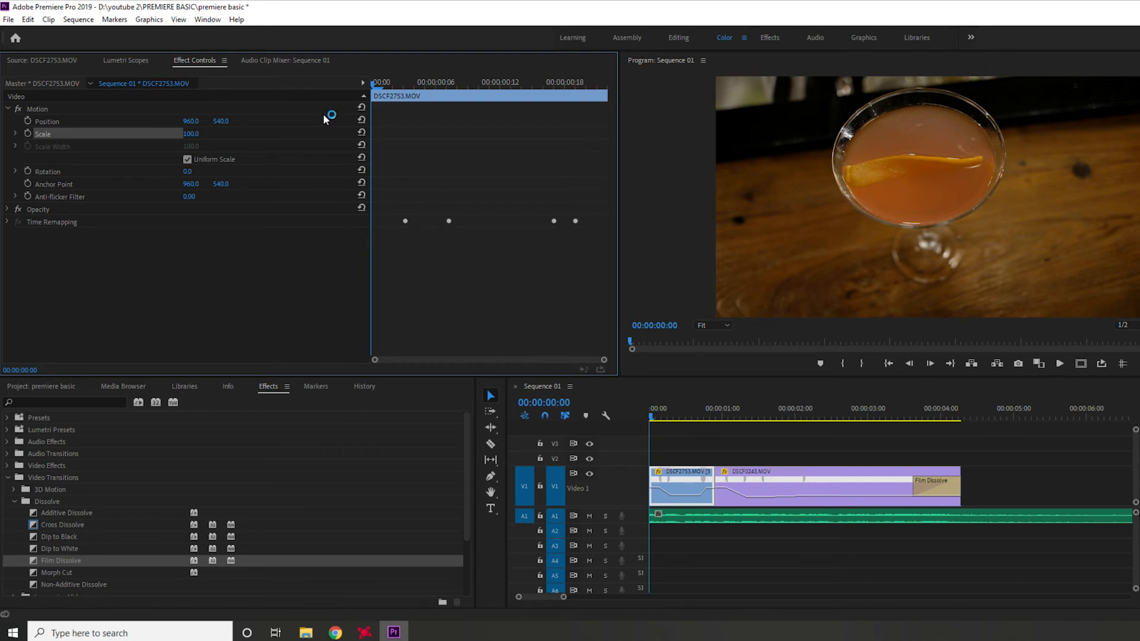
click(42, 83)
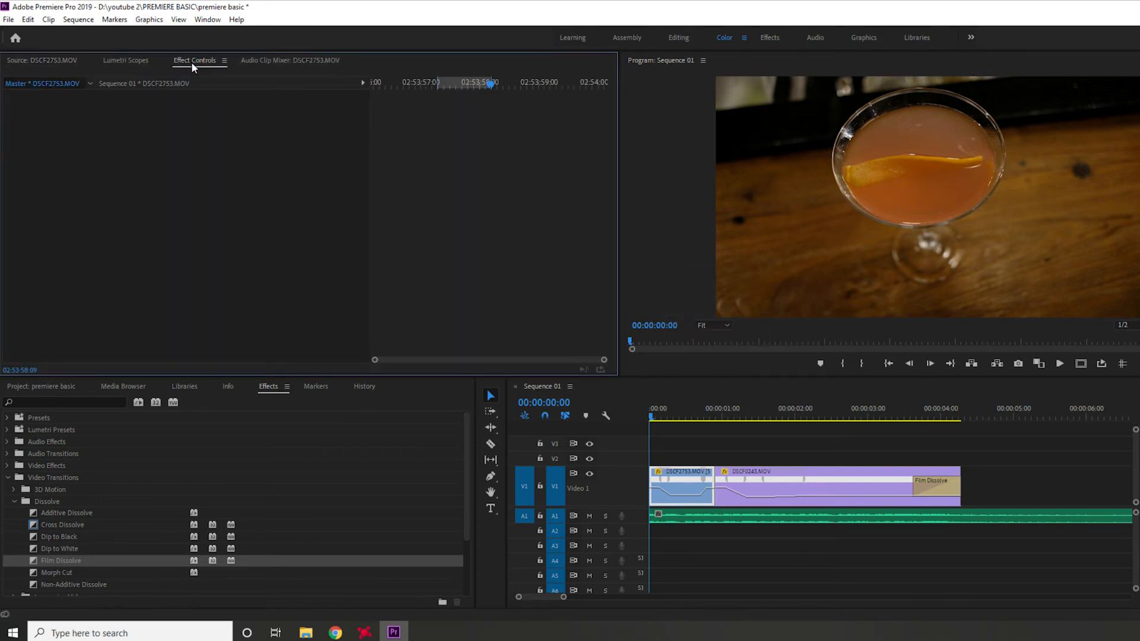
click(689, 484)
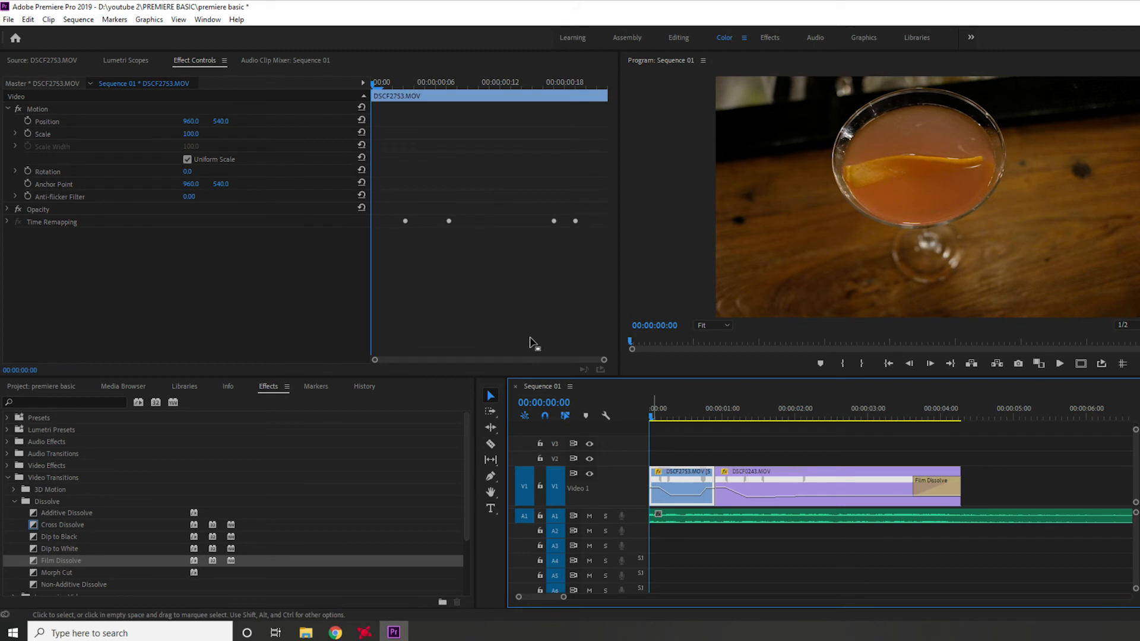
click(41, 109)
click(40, 209)
click(44, 222)
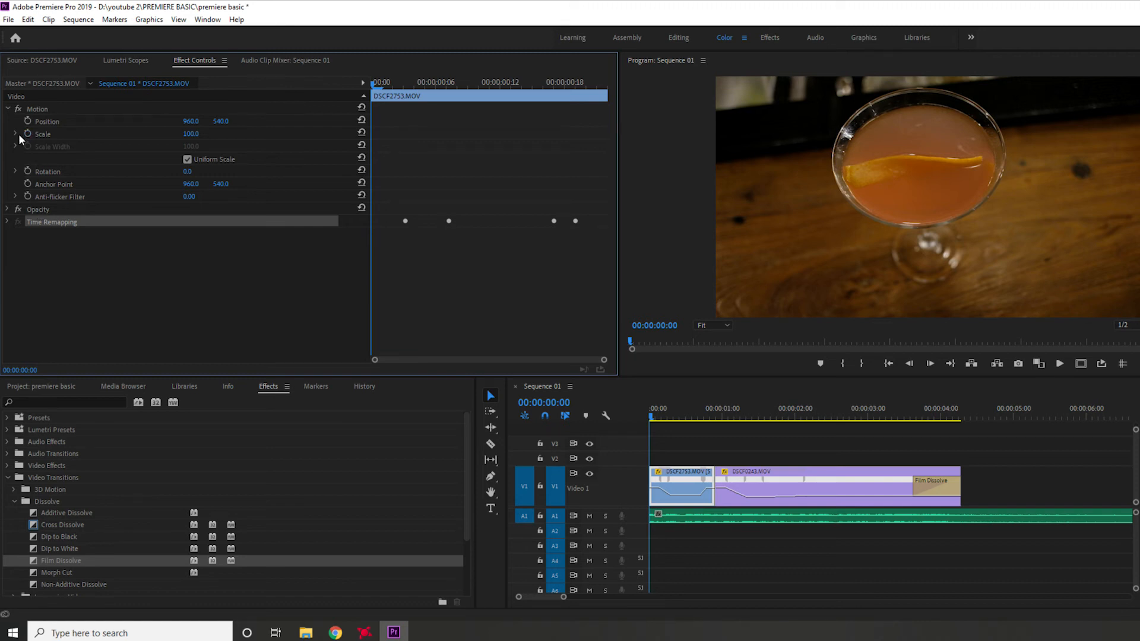
click(102, 136)
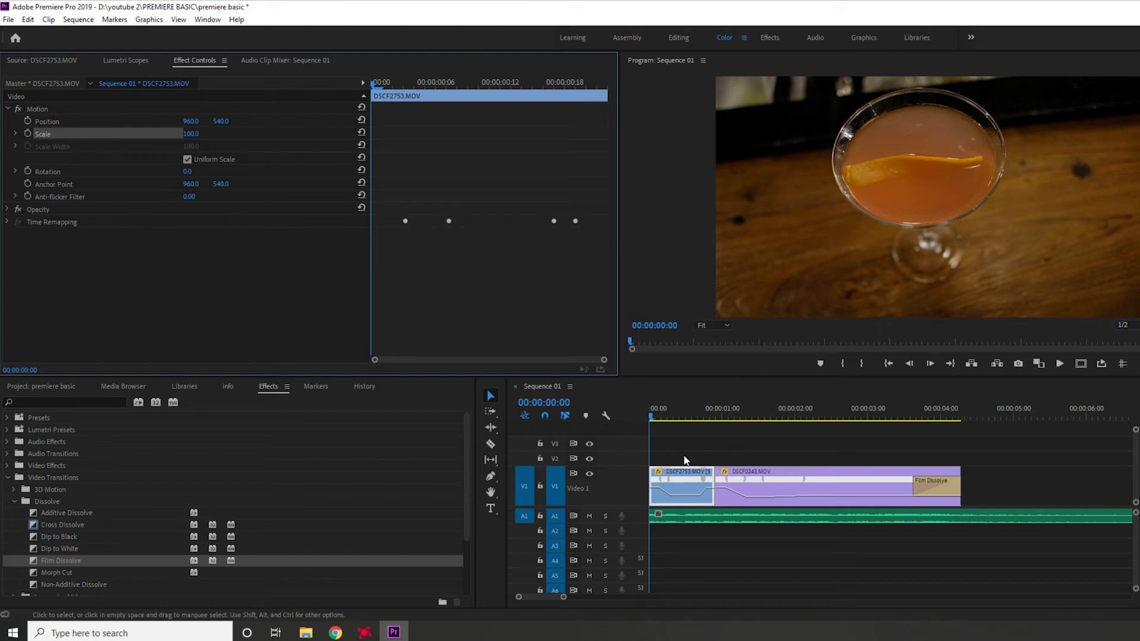
Nest the DSCF2753.MOV clip on V1, keeping the default name.
mouse_move(690, 483)
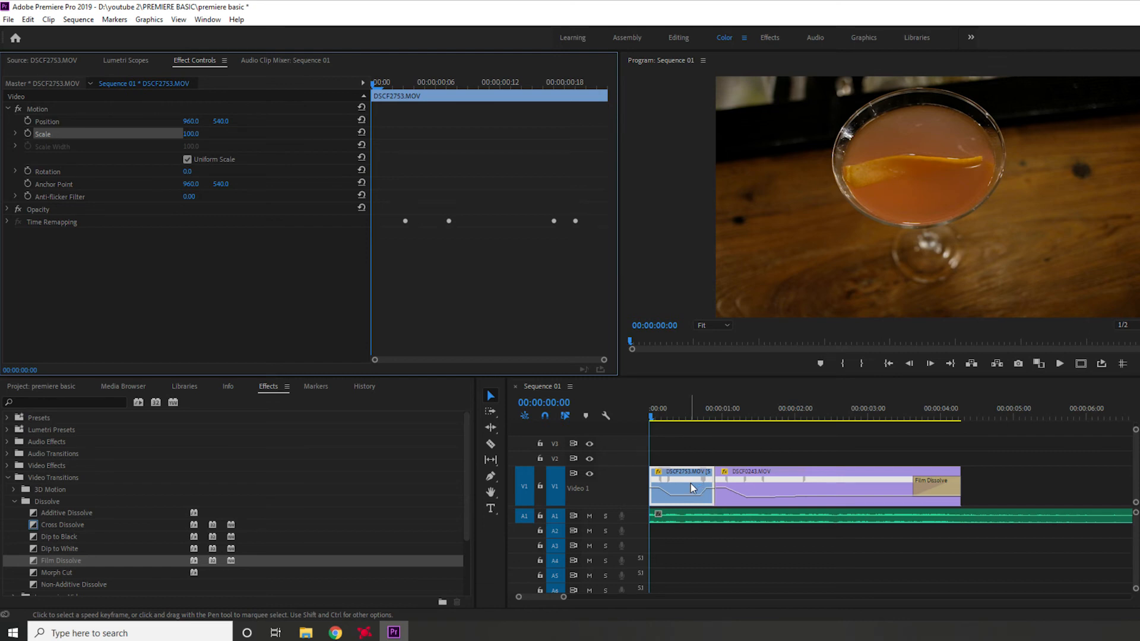
right_click(690, 483)
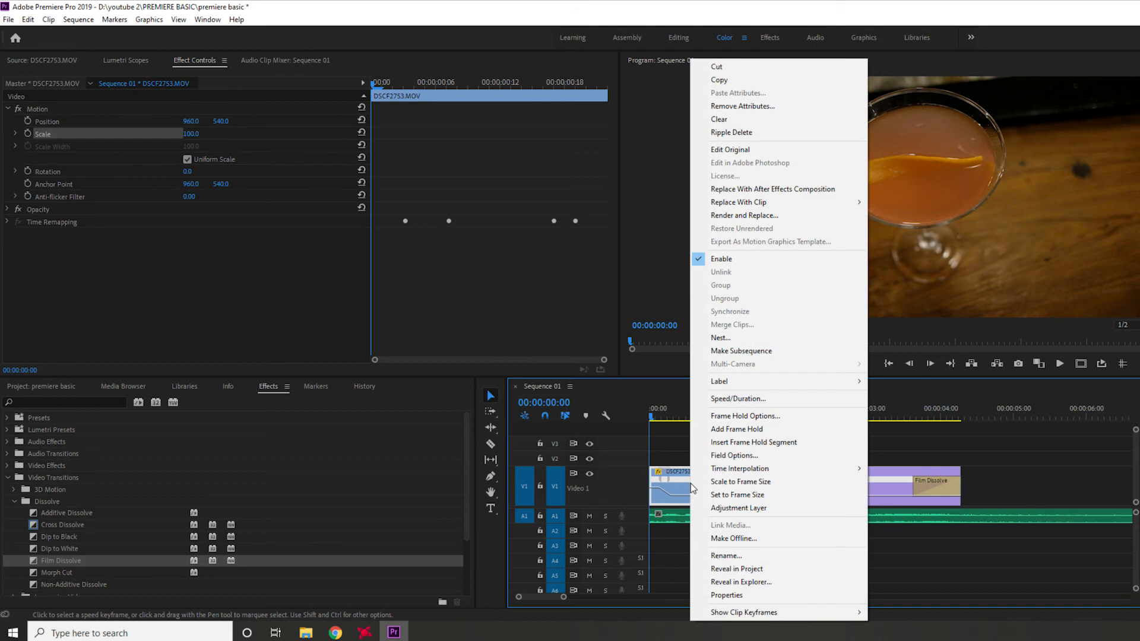
click(717, 338)
click(742, 328)
Nest the DSCF0243.MOV clip on V1 under the default name.
click(778, 475)
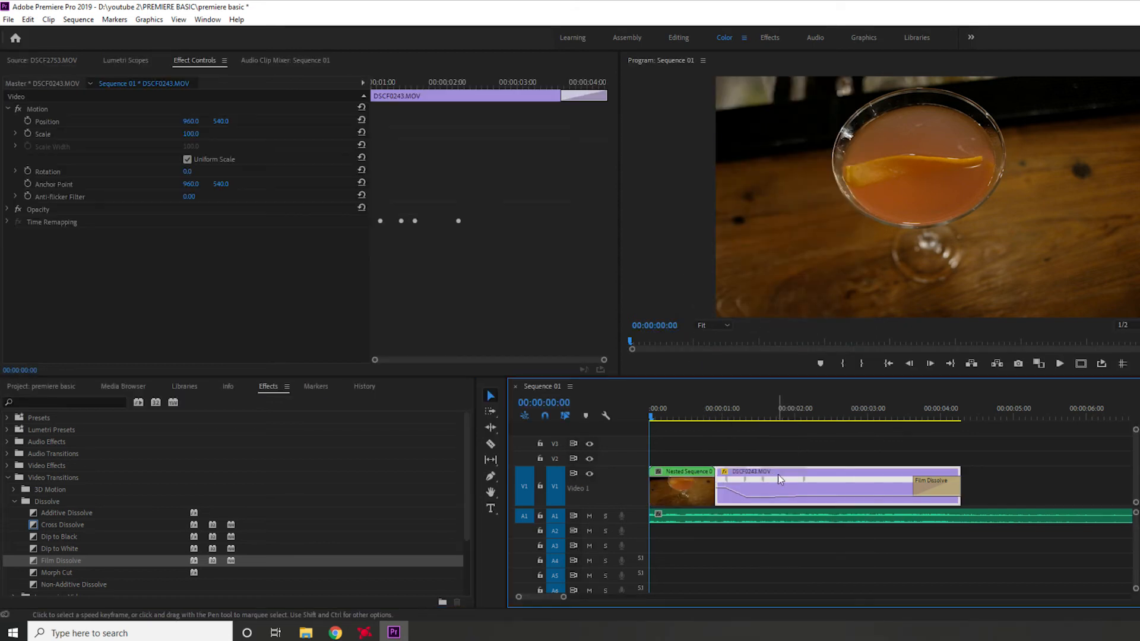
right_click(789, 471)
click(808, 338)
key(Return)
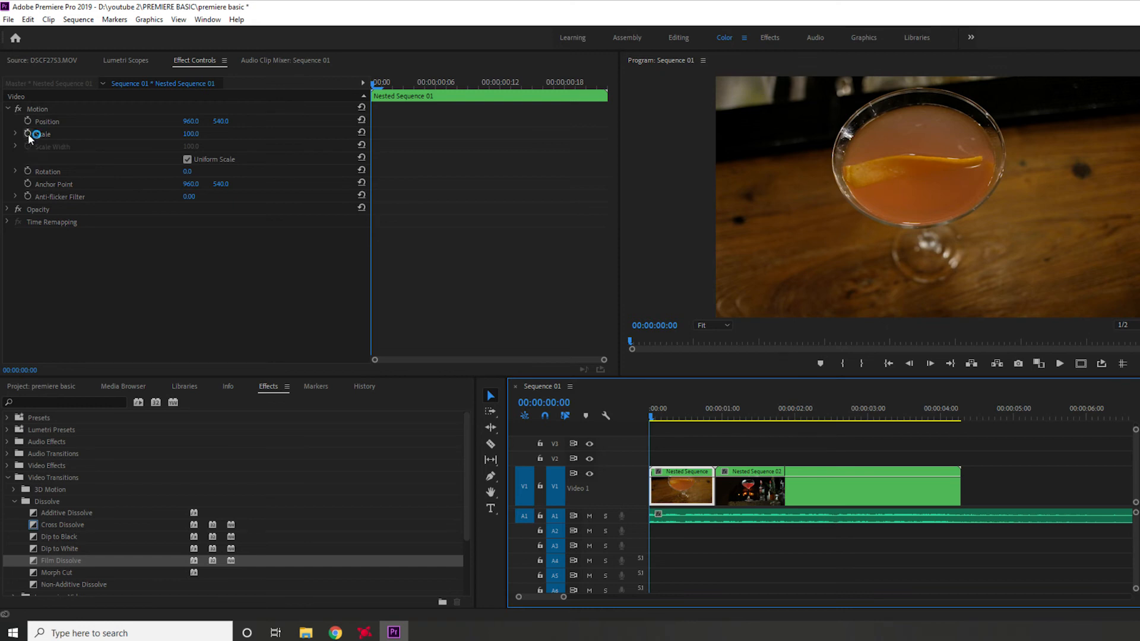
Keyframe Scale on the first nested clip from 100 at 00:00:00:00 to 120 at its end, 00:00:00:22.
click(27, 134)
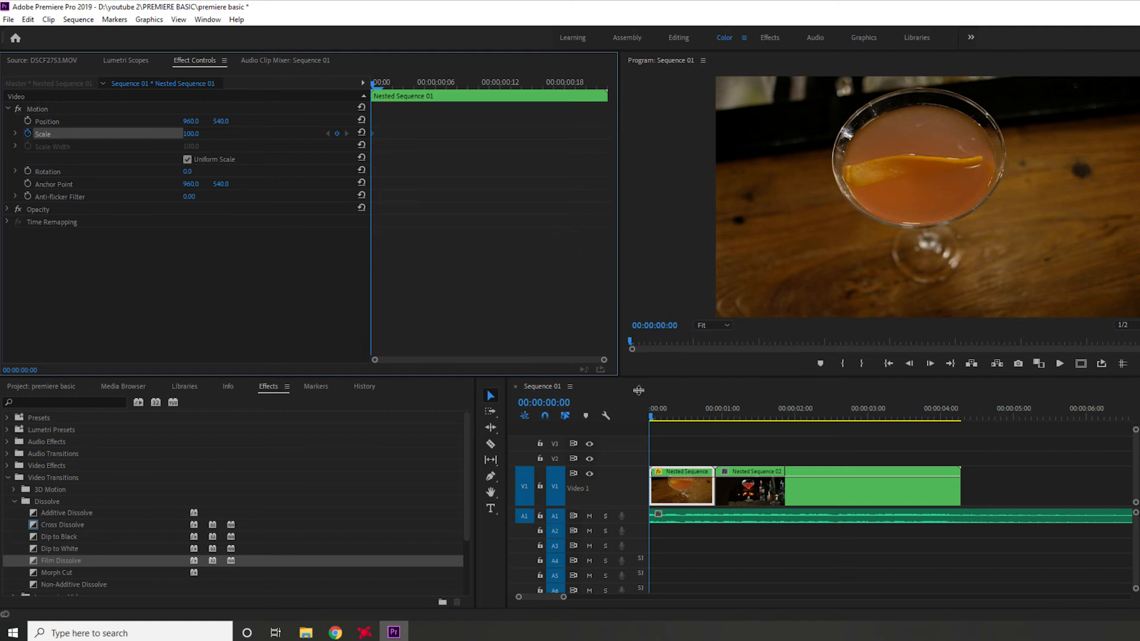
drag(724, 414, 718, 414)
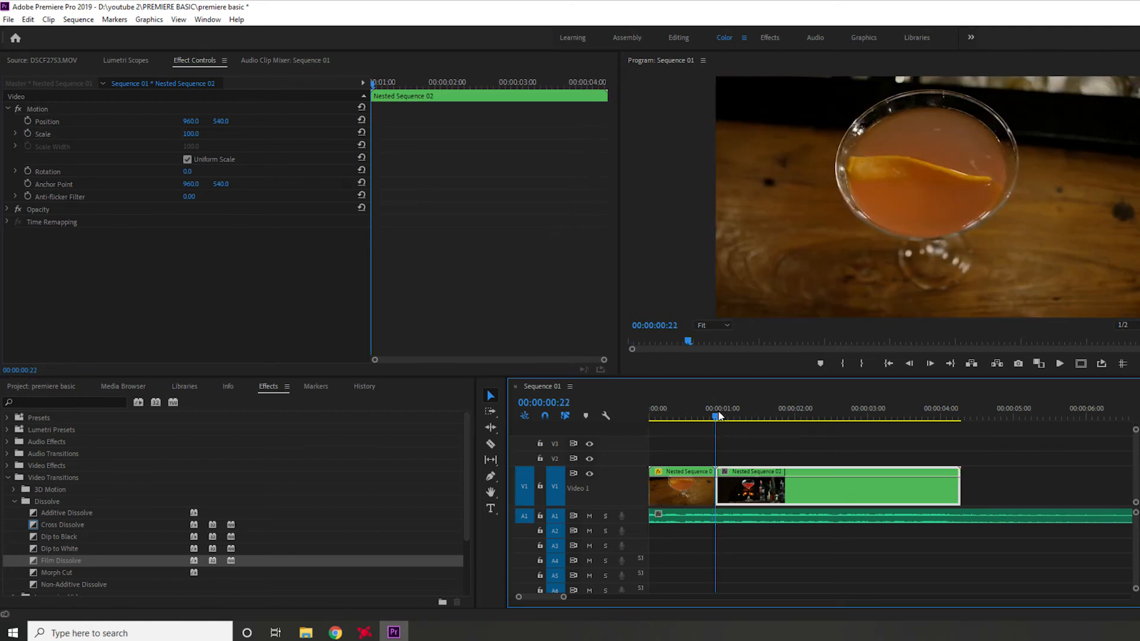
click(711, 494)
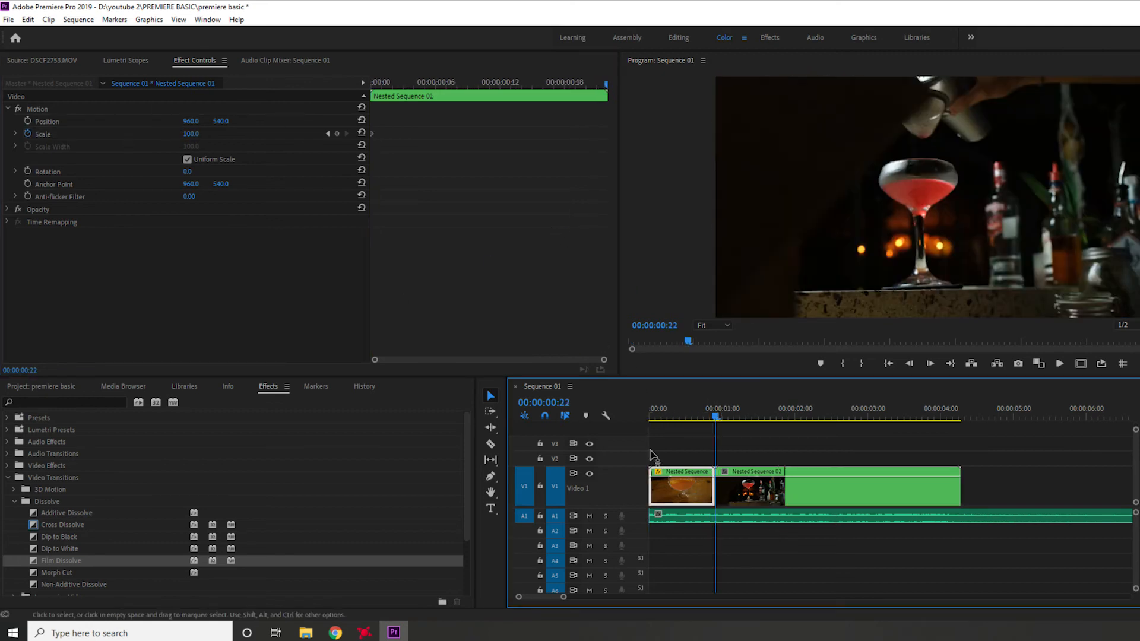
click(200, 132)
text(110.9)
key(Return)
Play back the first nested clip from the start of the sequence to check its zoom.
drag(716, 416, 685, 421)
key(Home)
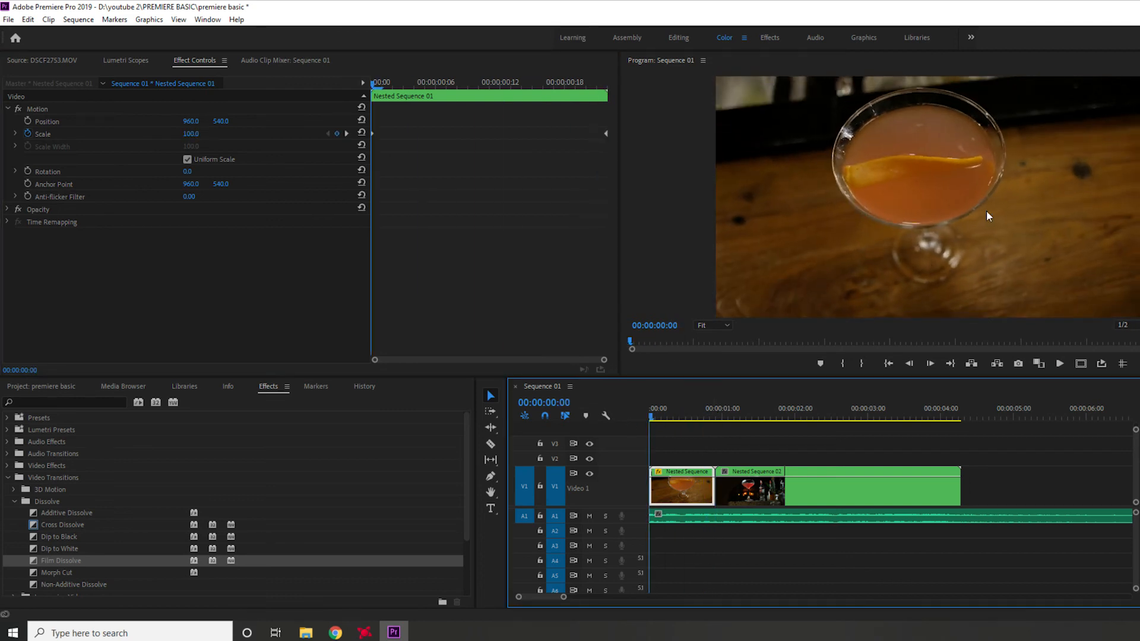
key(space)
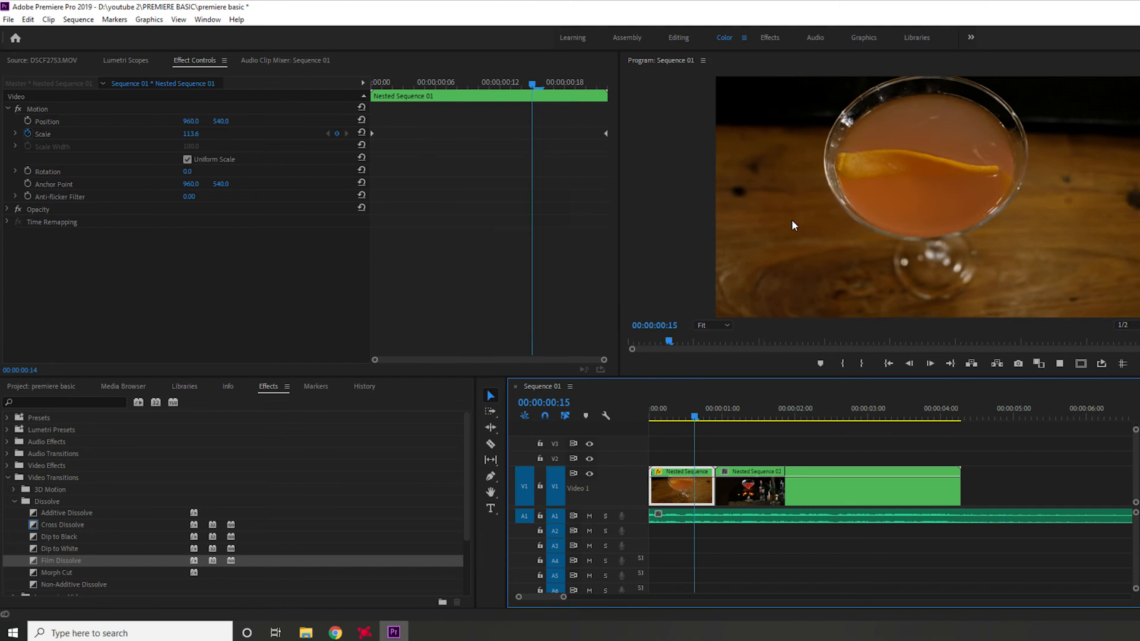
key(space)
click(655, 410)
key(space)
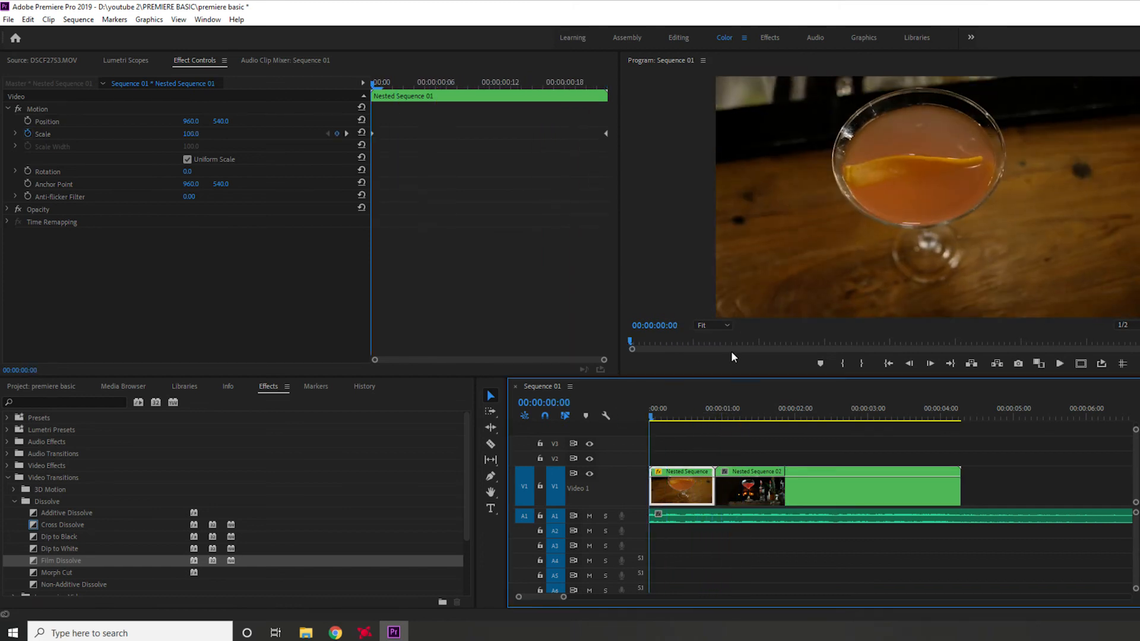
Keyframe Scale on the second nested clip from 100 at 00:00:00:22 to 130 at 00:00:04:06.
click(716, 414)
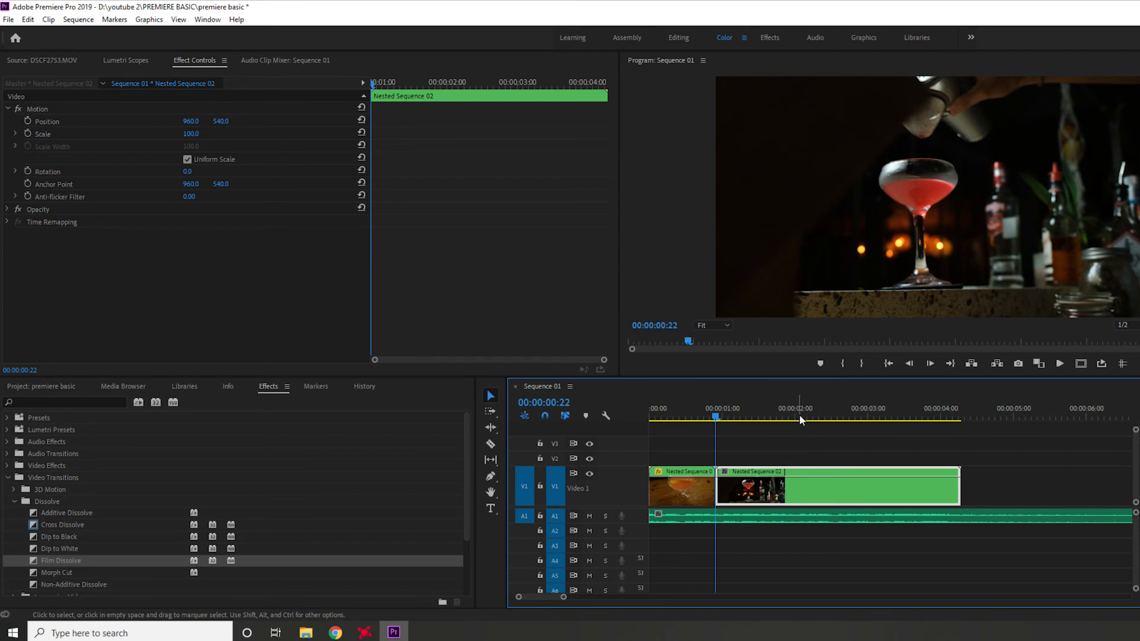
click(28, 135)
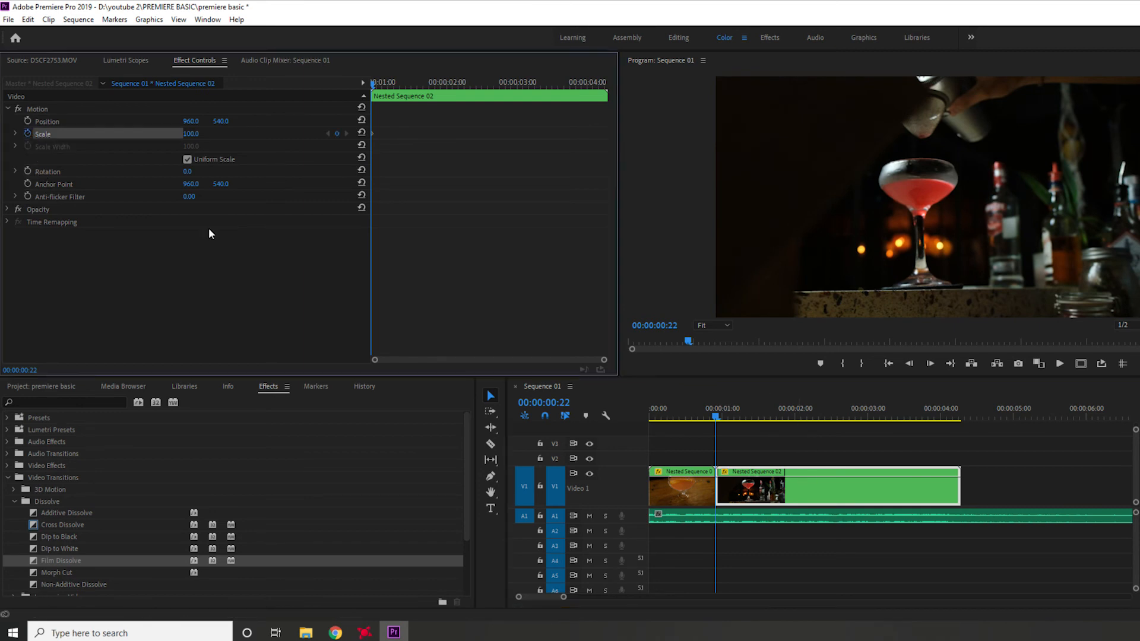
click(959, 417)
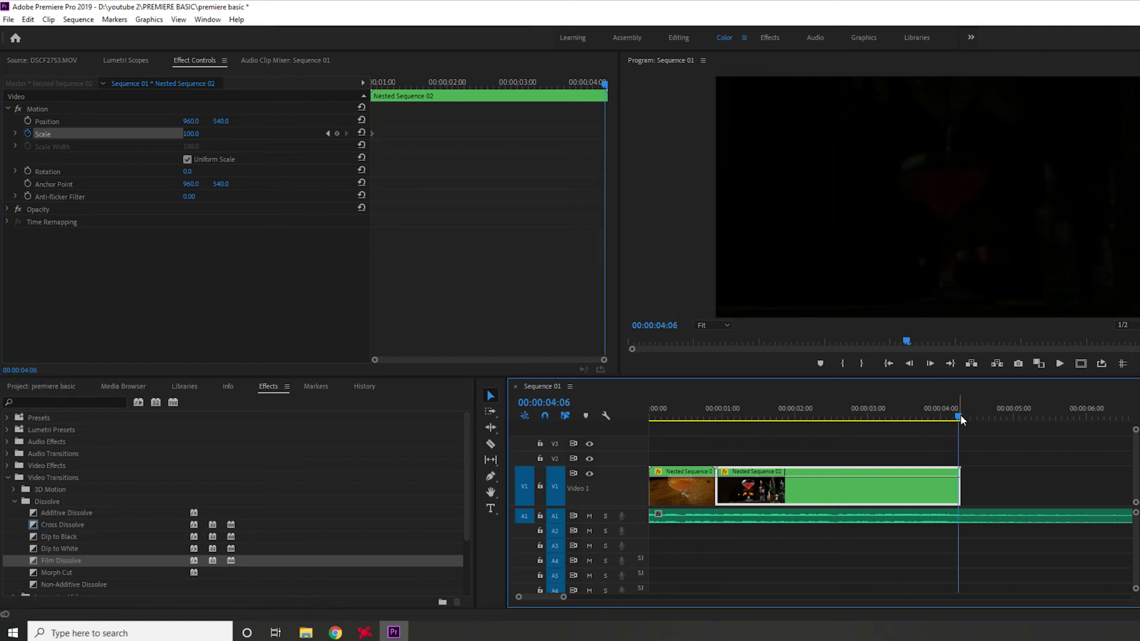
click(336, 134)
click(196, 134)
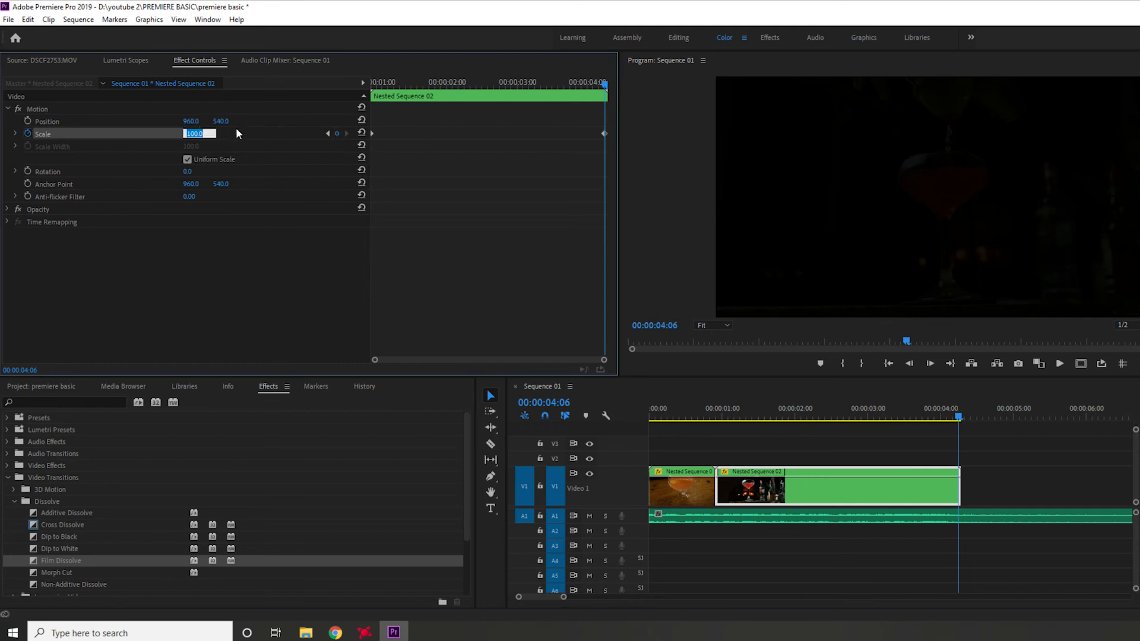
text(130)
key(Return)
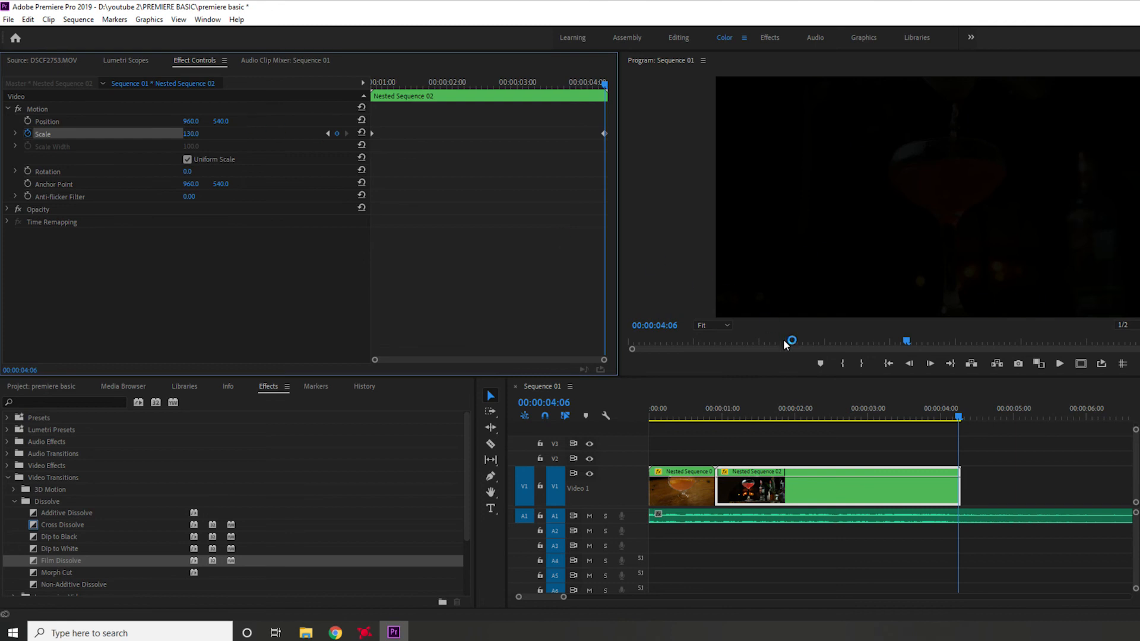
Preview the whole sequence from 00:00:00:00 to check the zoom on both nested clips.
drag(730, 415, 603, 418)
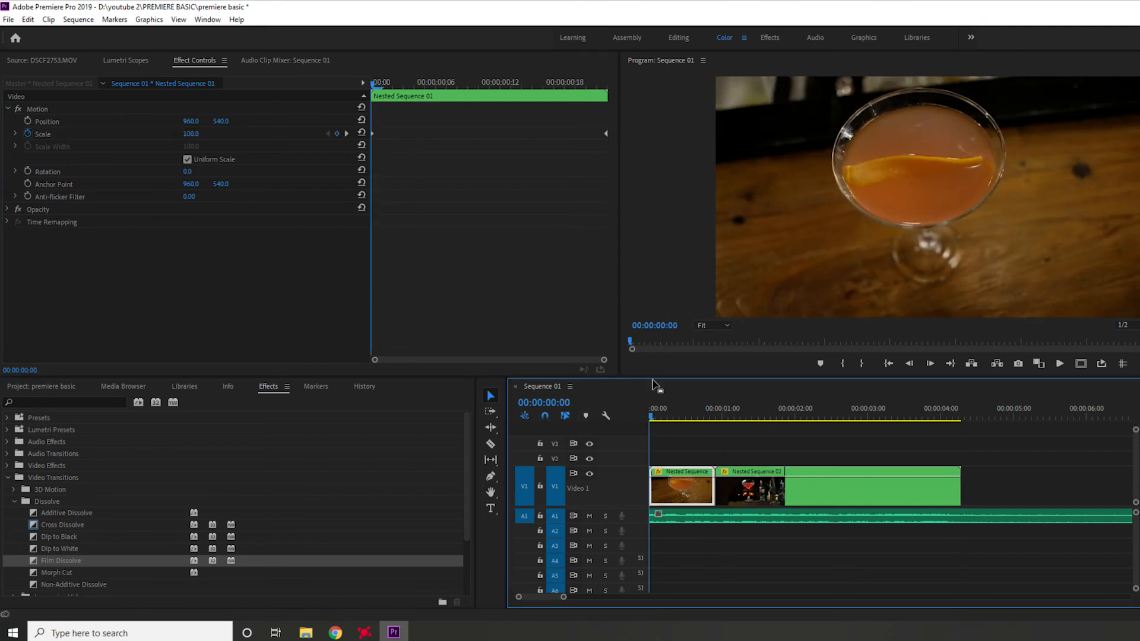
key(space)
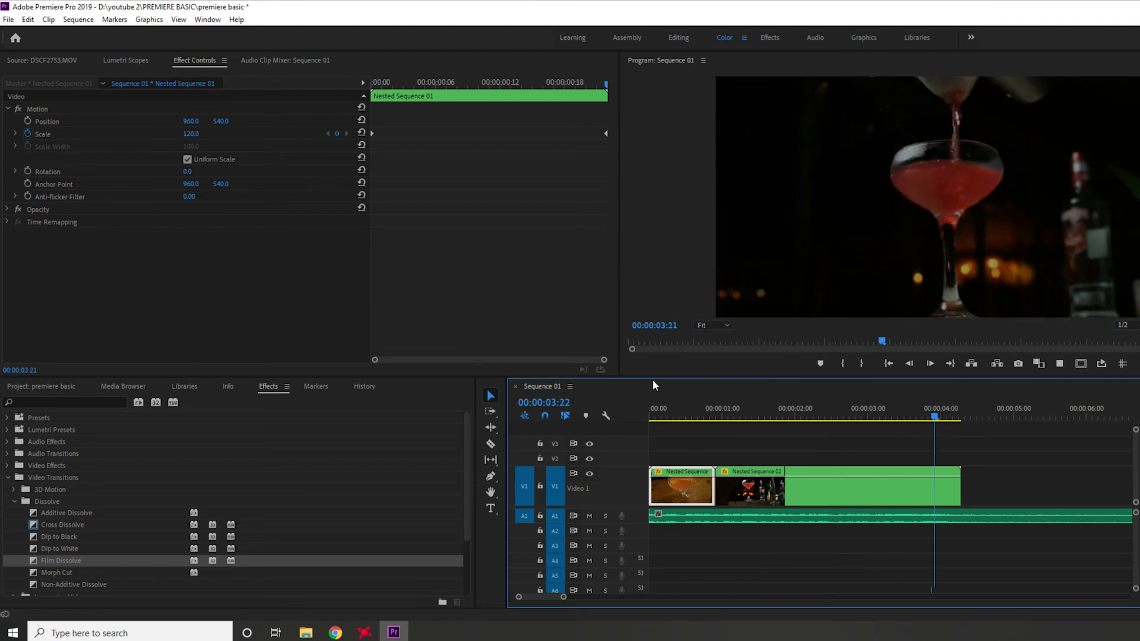
key(space)
drag(658, 414, 564, 414)
key(space)
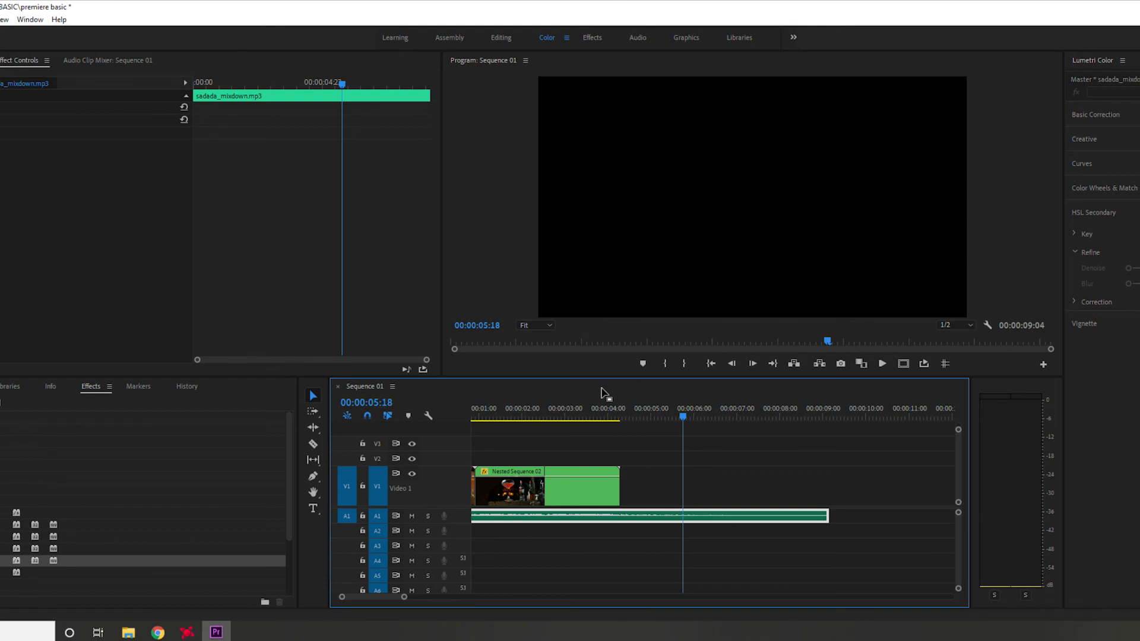
click(9, 22)
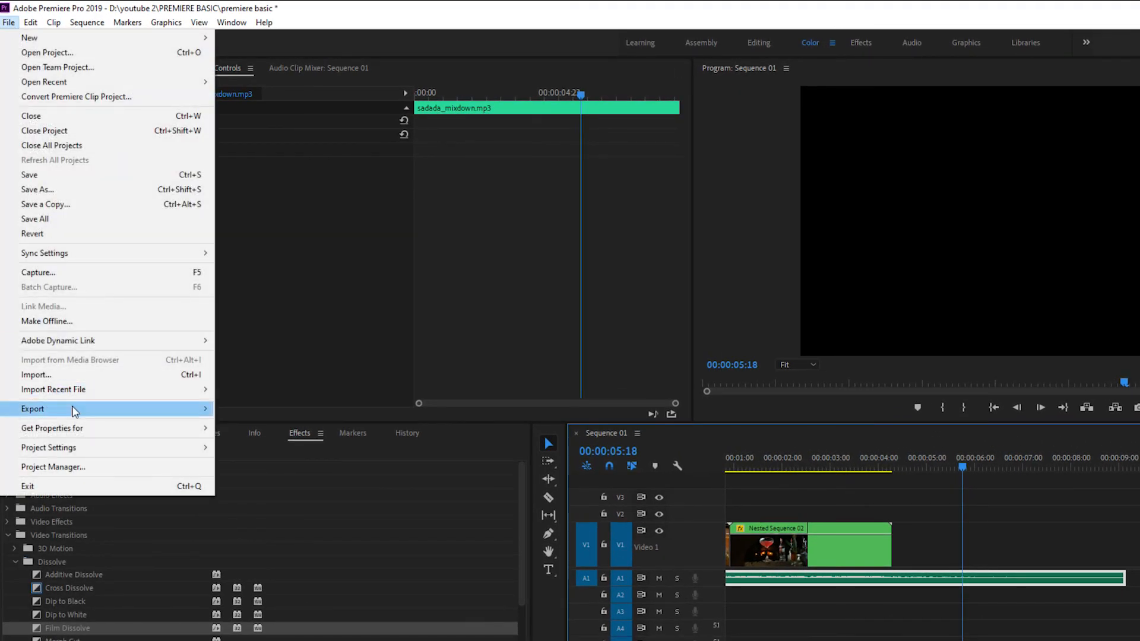
mouse_move(75, 410)
click(243, 409)
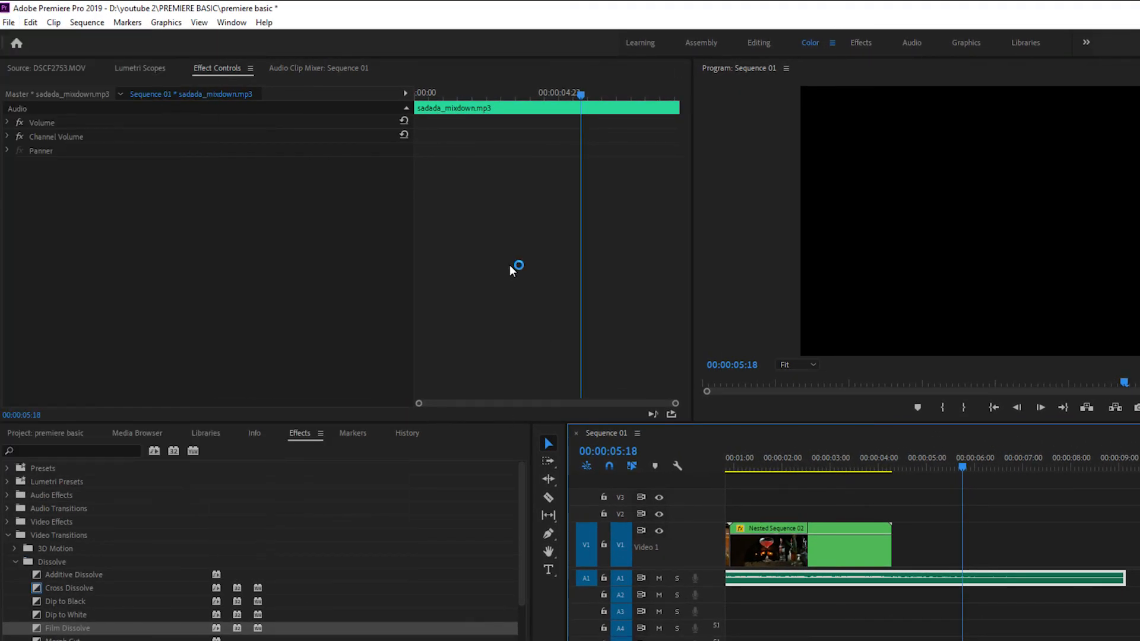
key(Escape)
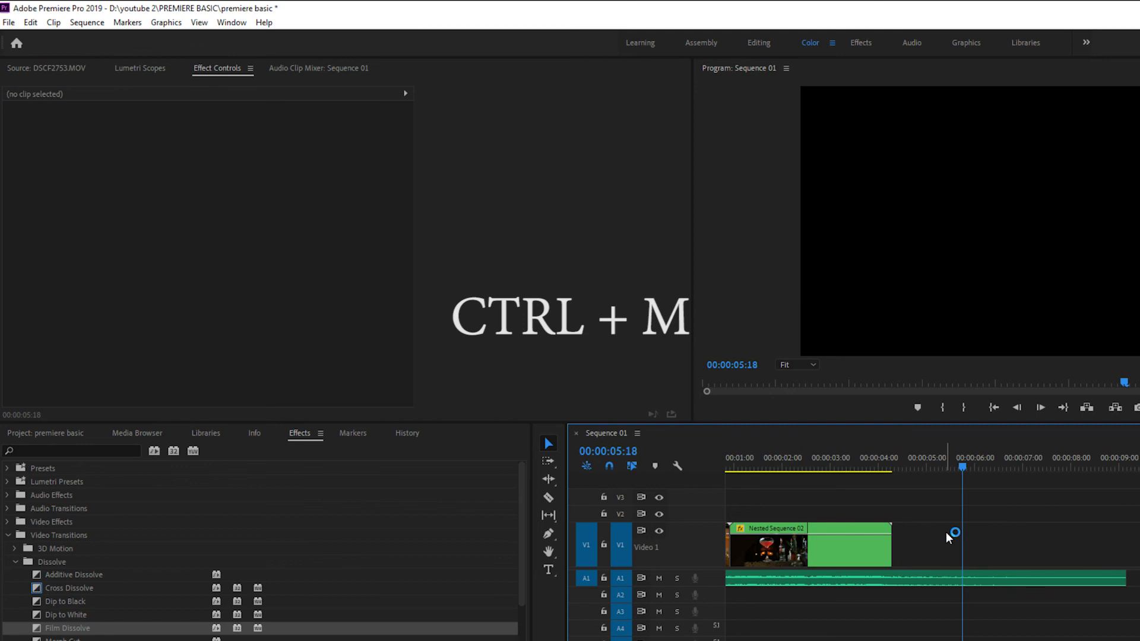
Open the export settings for Sequence 01 and choose the High Quality 1080p HD preset.
key(ctrl+m)
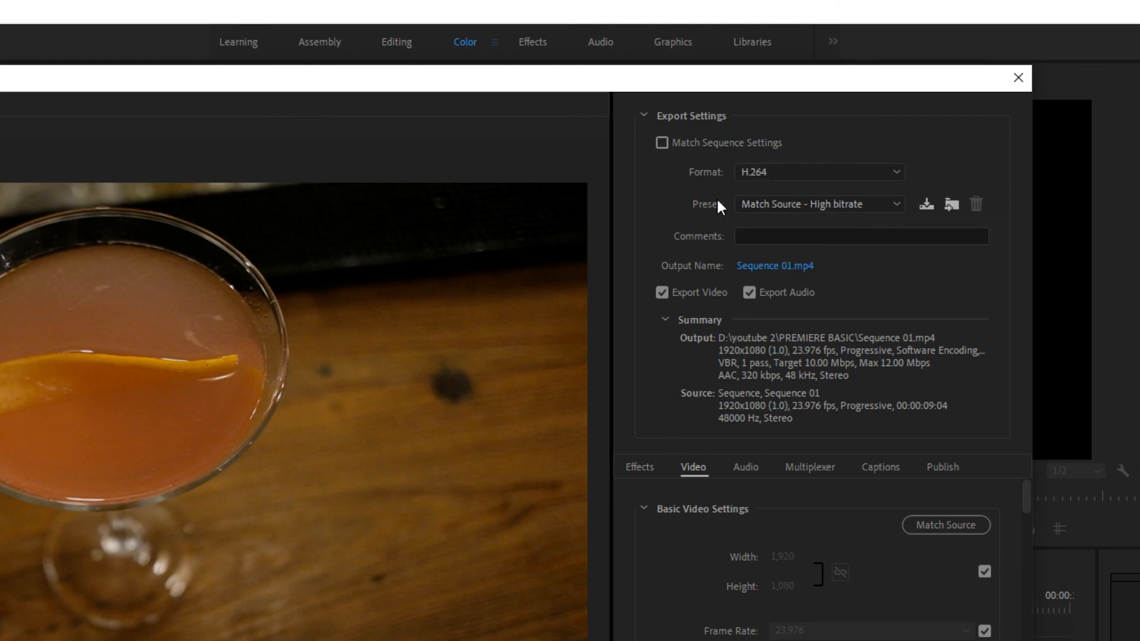
click(768, 206)
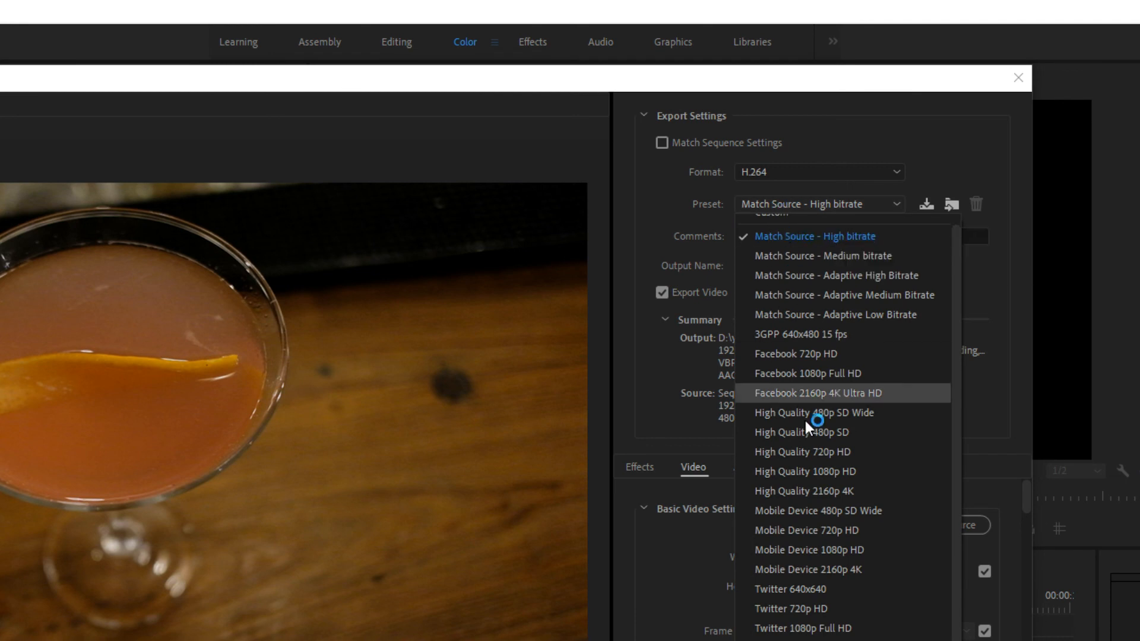
click(843, 472)
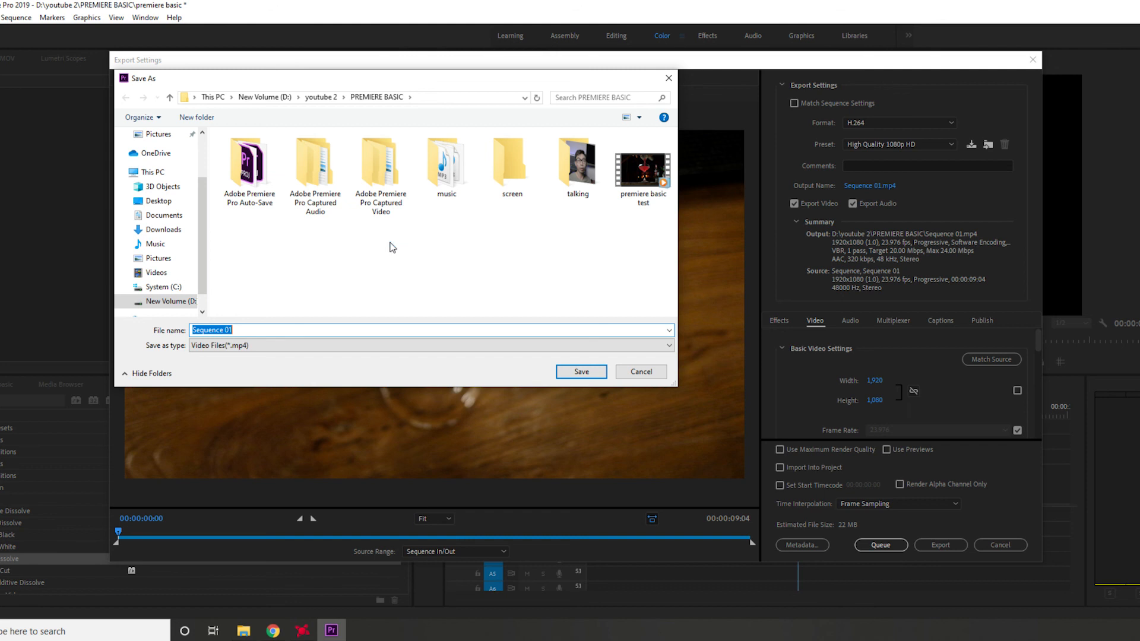
Name the output file premiere basic in the PREMIERE BASIC folder.
text(pre)
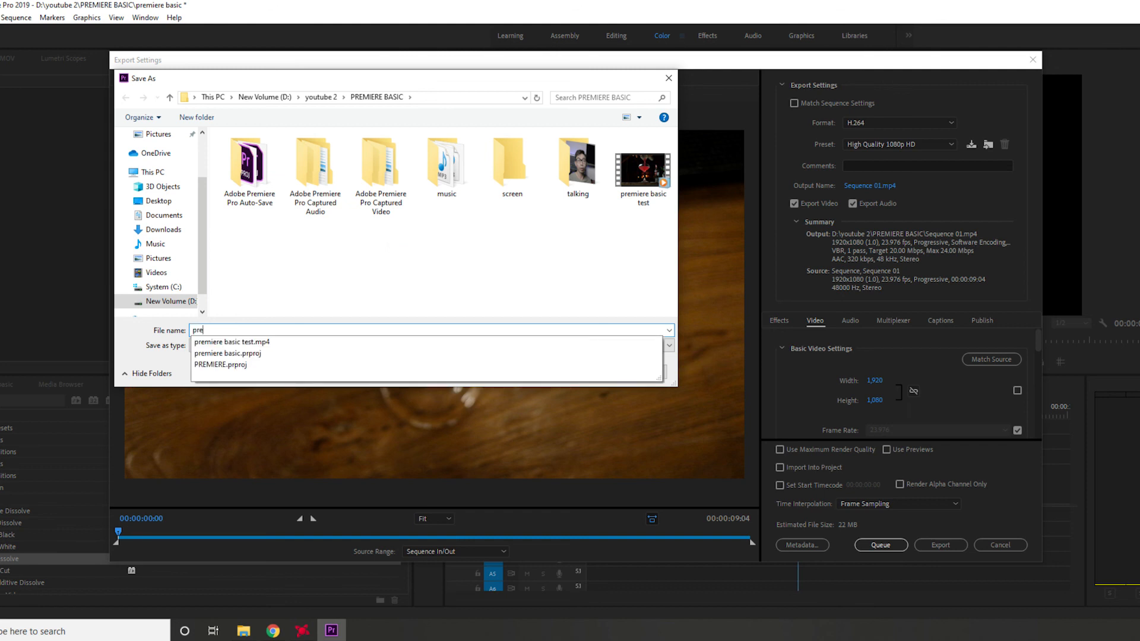
text(miere basic)
key(Return)
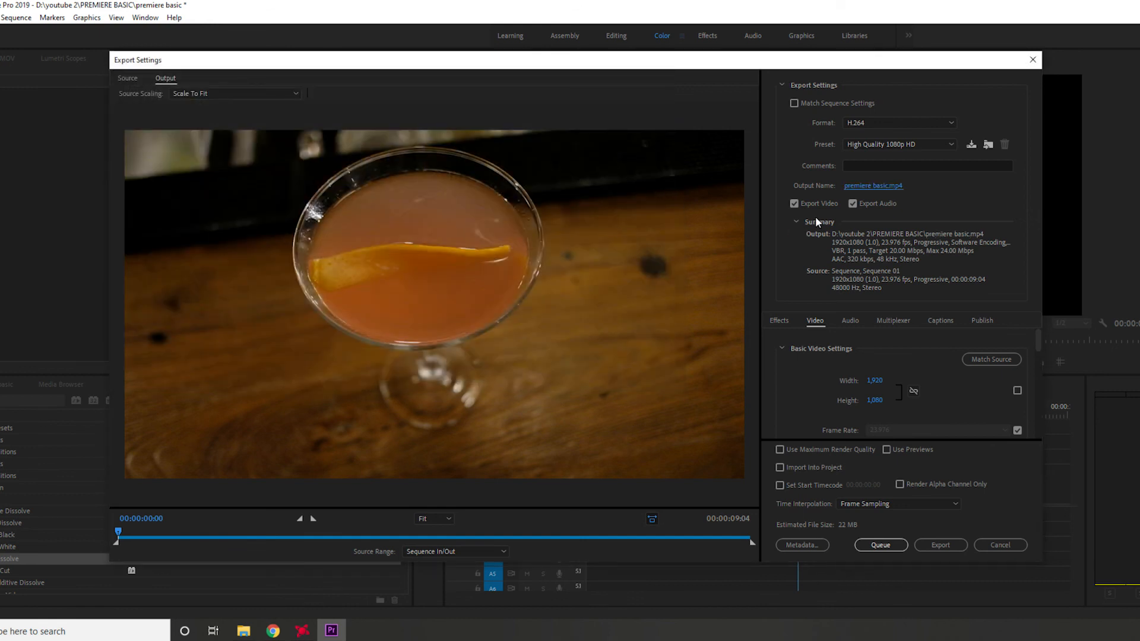
Review the remaining video settings, leave Use Maximum Render Quality off and export the sequence as H.264.
scroll(1039, 357, down, 3)
drag(1039, 358, 1036, 367)
scroll(1036, 363, down, 3)
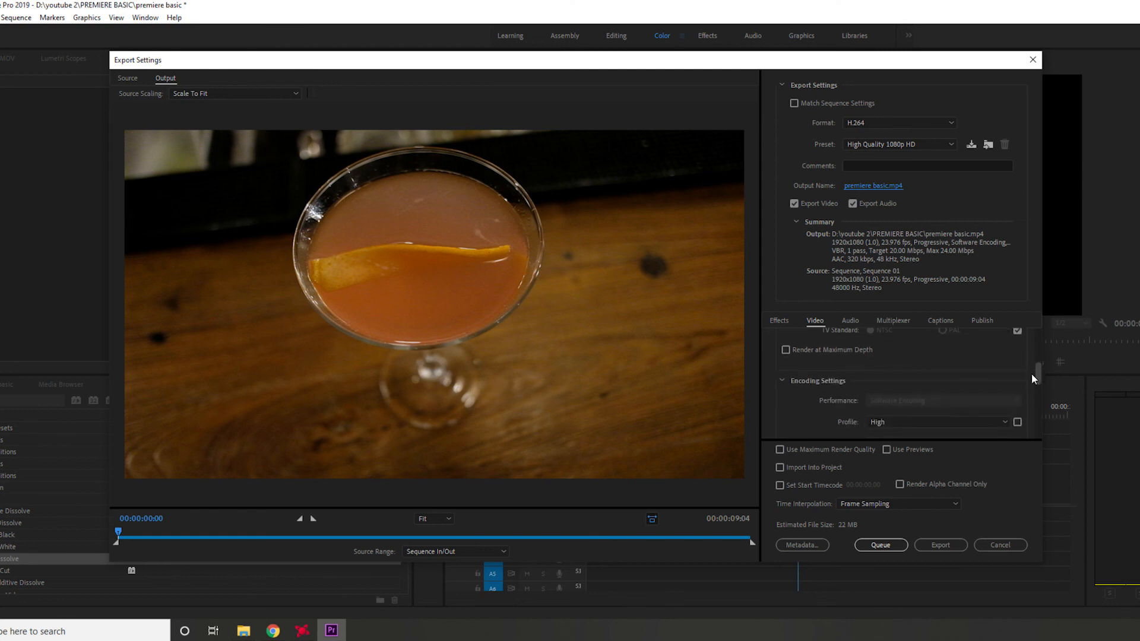
drag(1038, 379, 1038, 450)
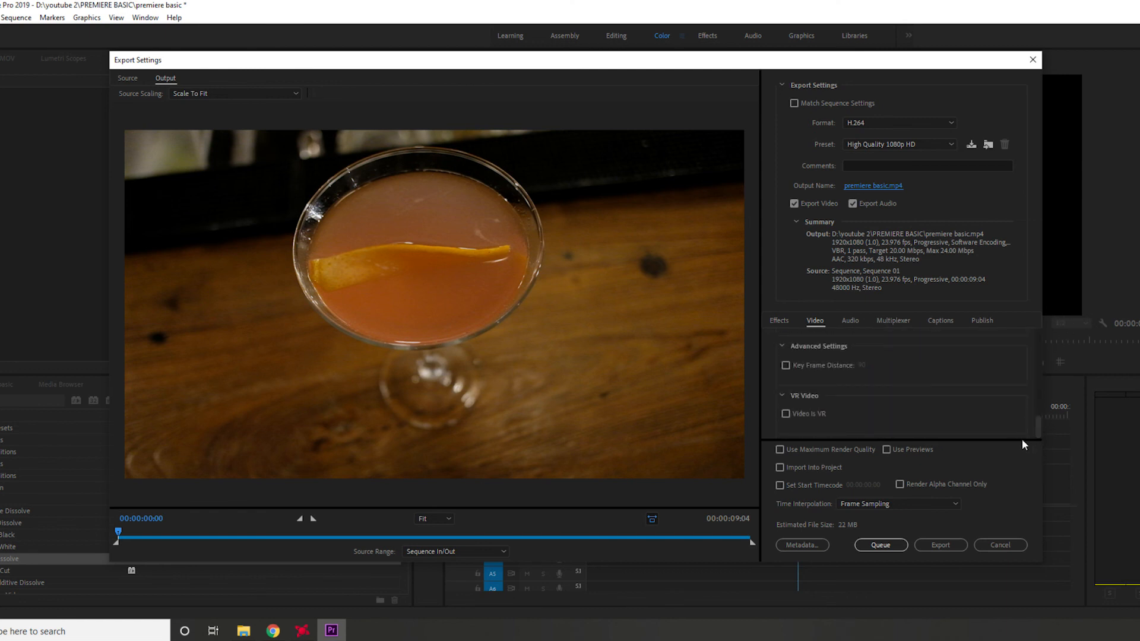
click(786, 454)
click(782, 449)
click(781, 456)
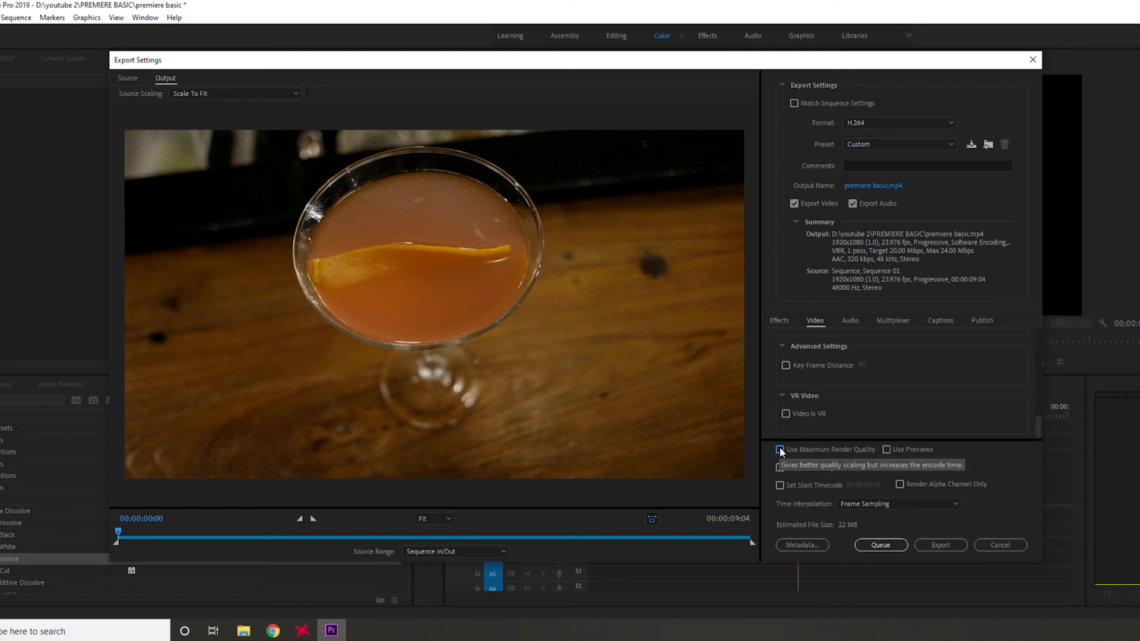
click(939, 545)
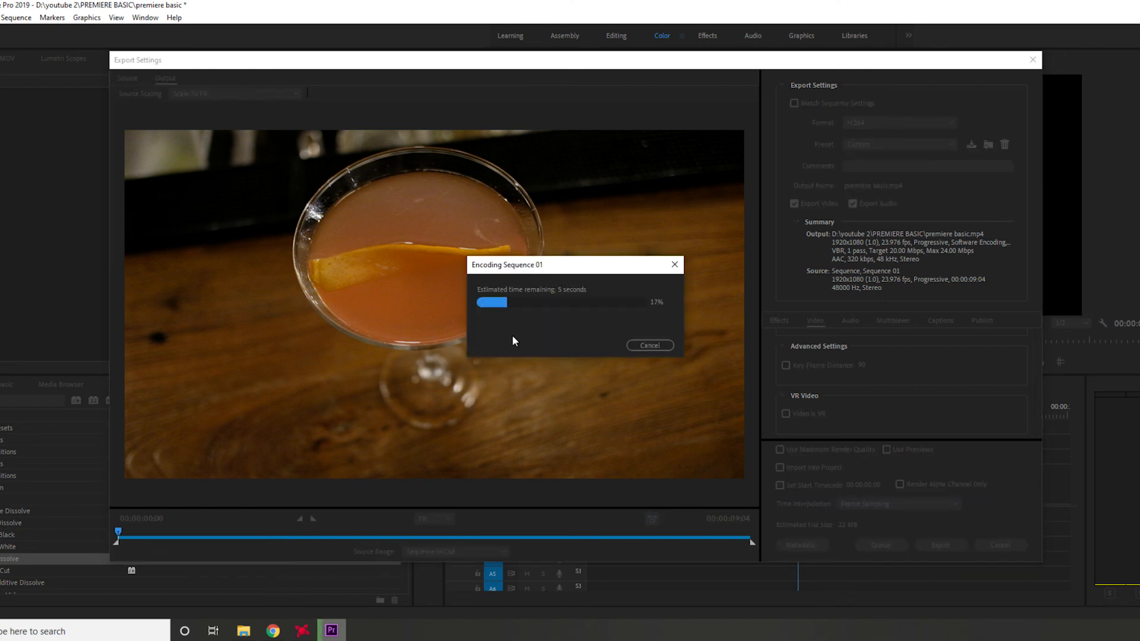